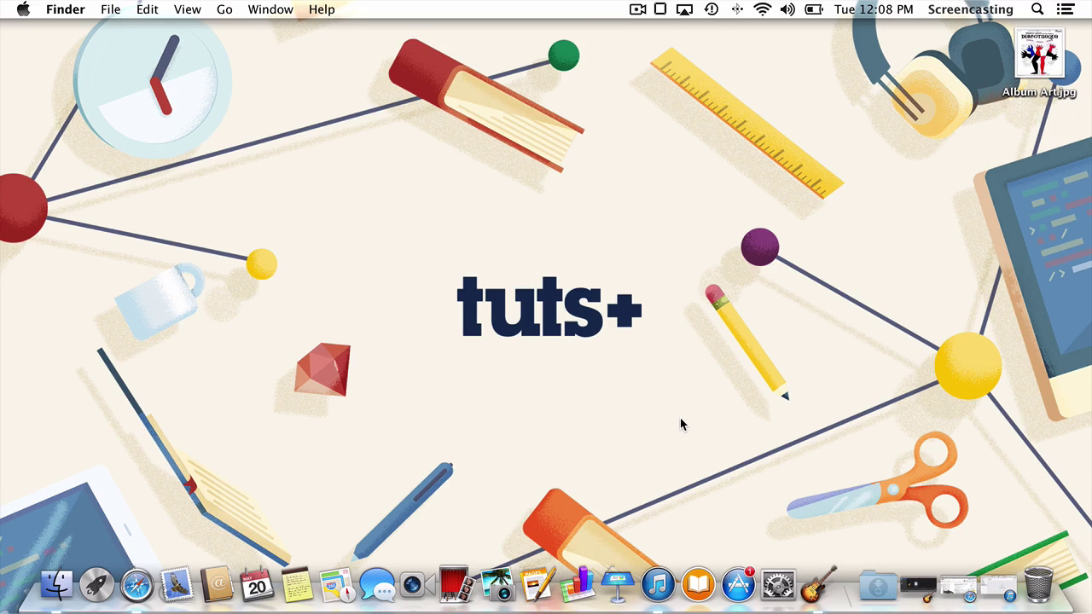
Step: Restore the Amazon Safari window and browse the turntable and Monoprice 6ft 3.5mm-to-2RCA cable pages
click(957, 592)
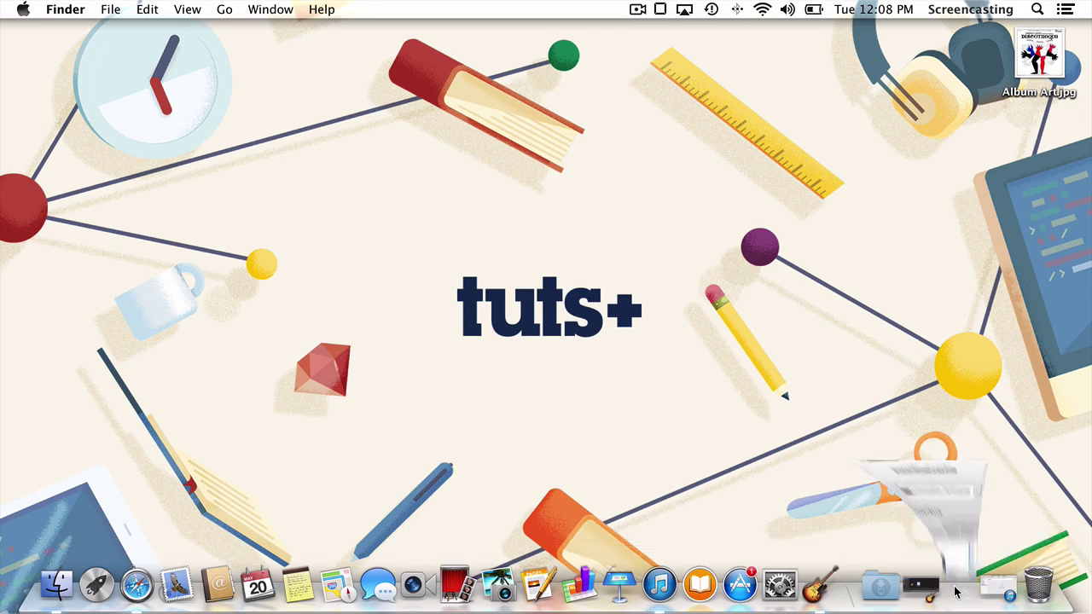
scroll(676, 392, down, 3)
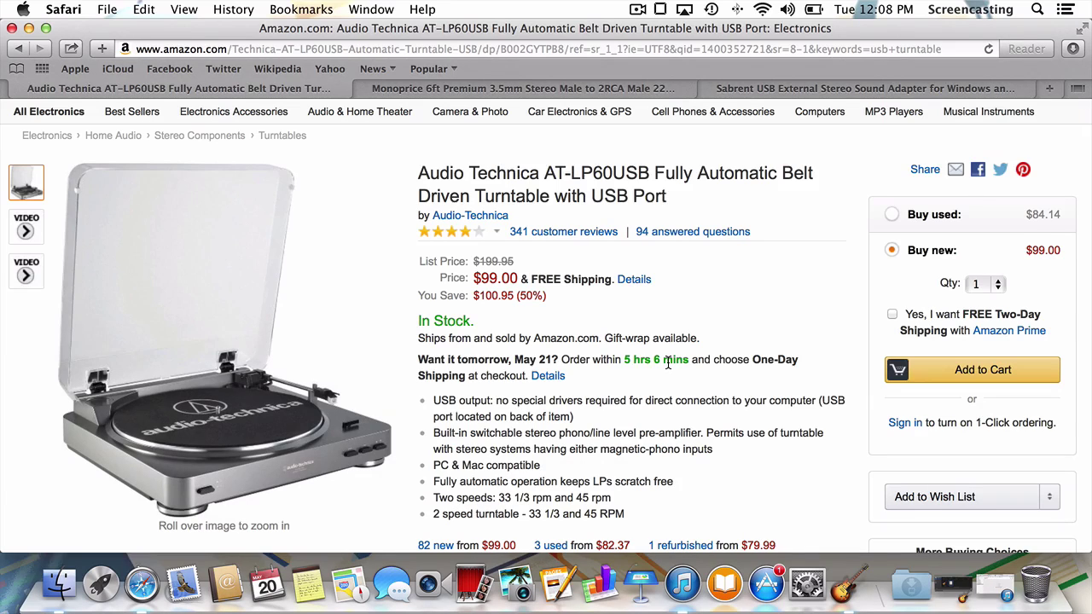
click(610, 88)
scroll(323, 426, down, 2)
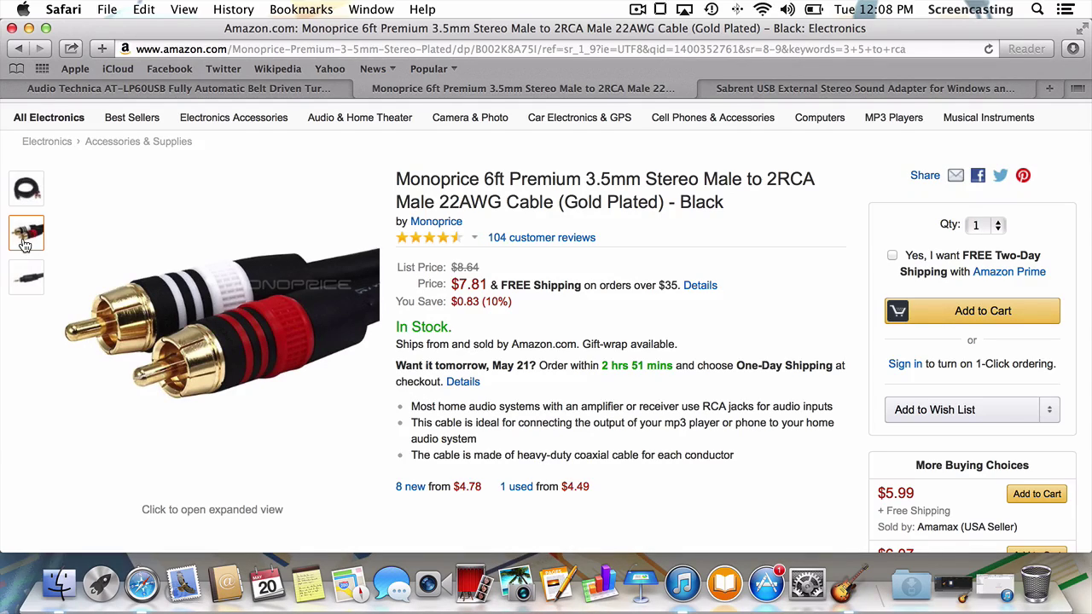
Step: Browse the $7.99 Sabrent USB stereo sound adapter page, then hide Safari
click(746, 89)
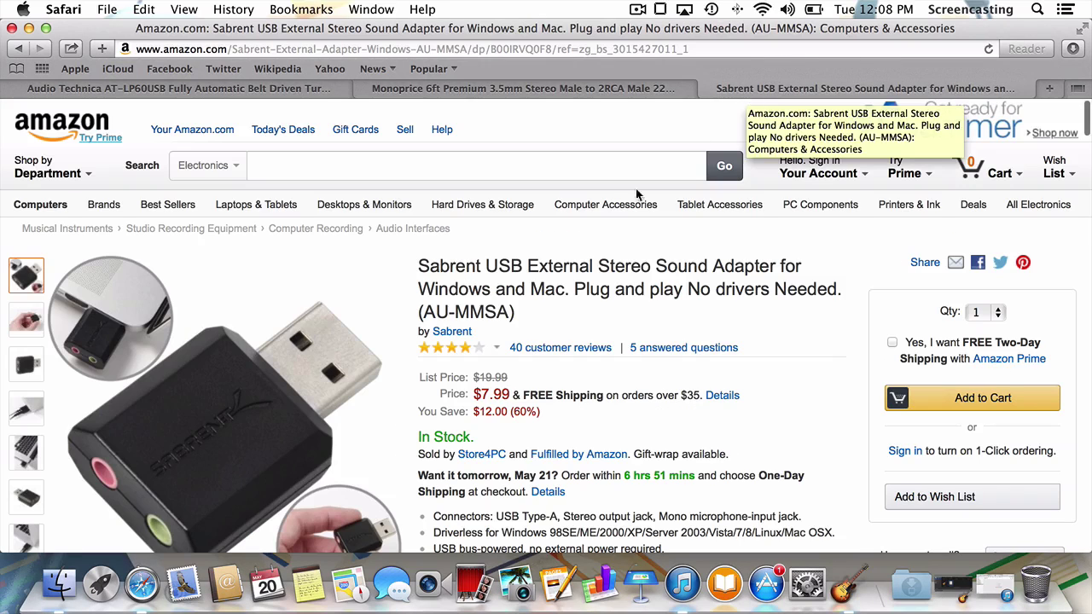
scroll(508, 314, down, 2)
scroll(508, 314, down, 1)
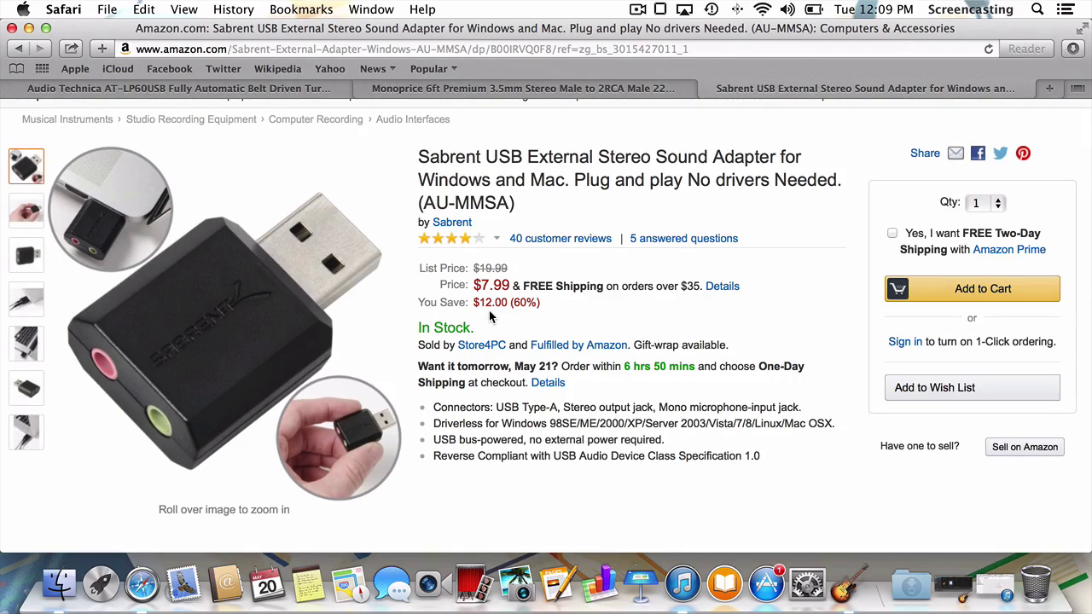
key(super+h)
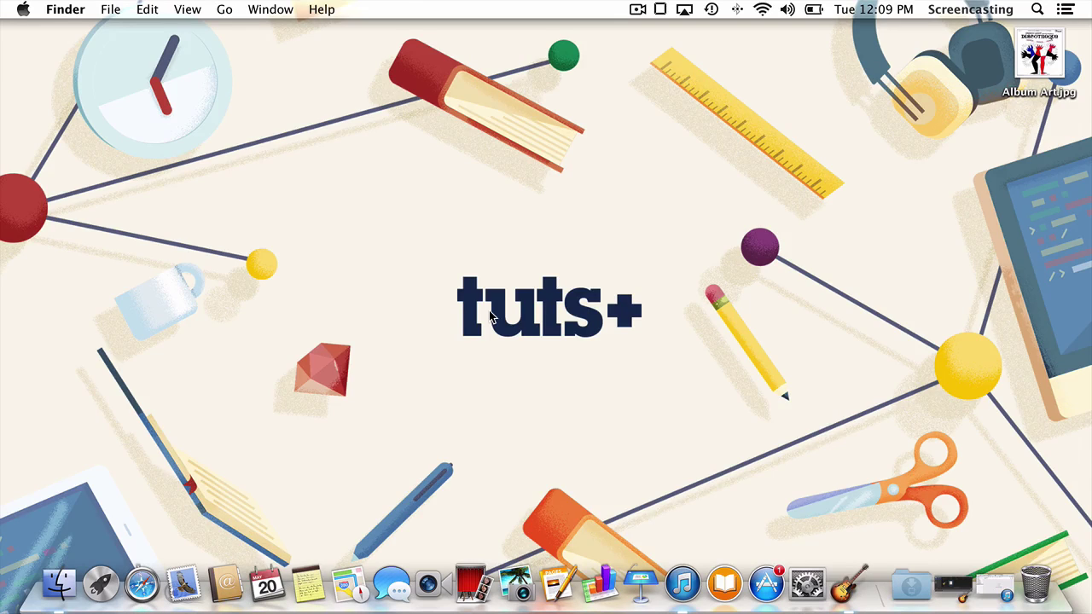
Step: Launch GarageBand and start a new Empty Project
click(954, 597)
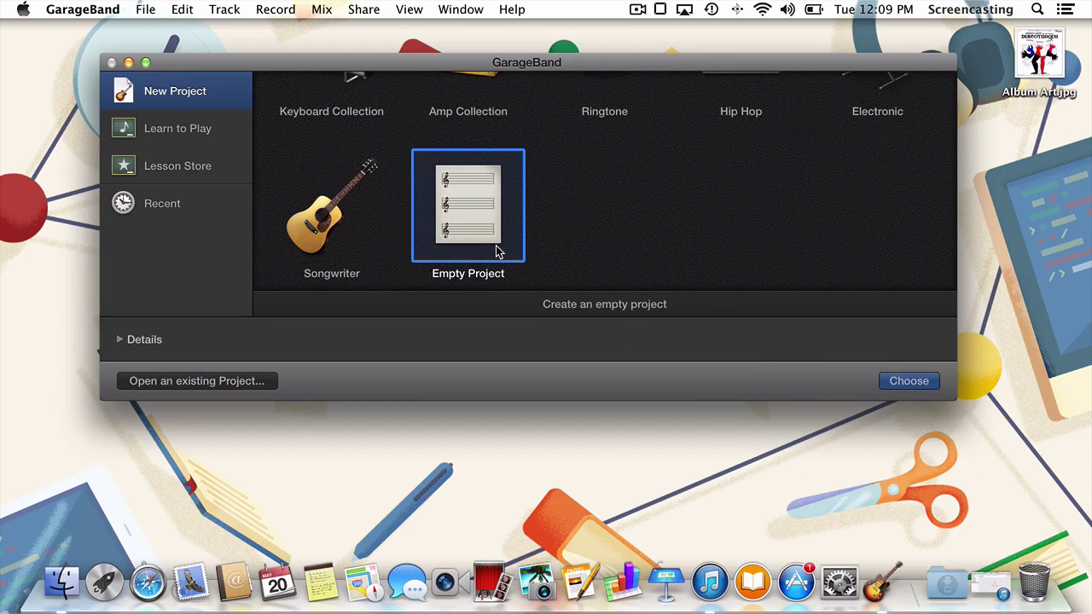
click(894, 381)
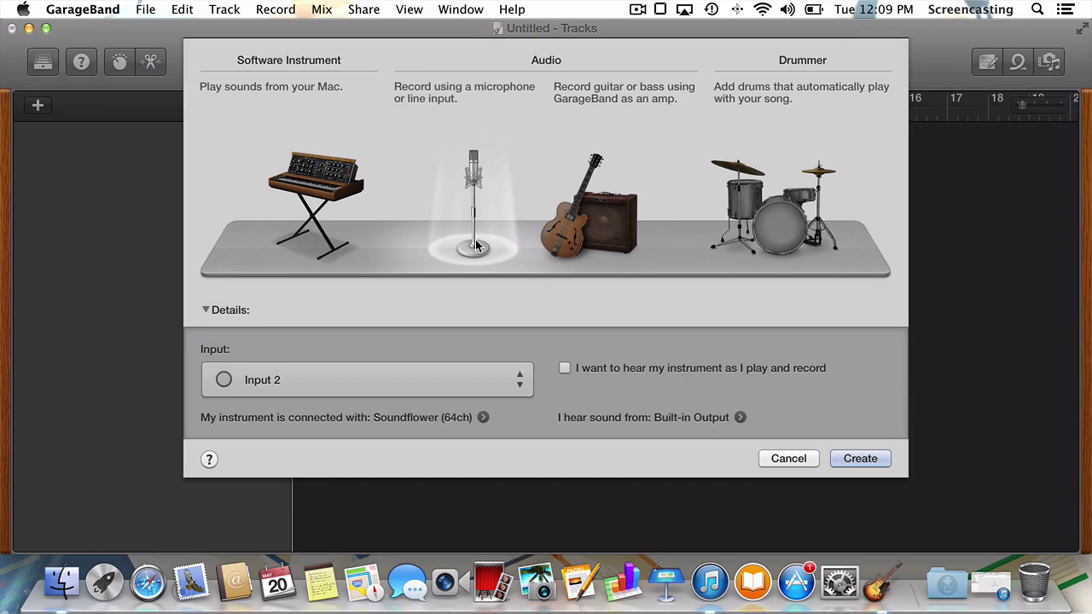
Step: Set the input device to USB Microphone and enable 'I want to hear my instrument'
click(483, 418)
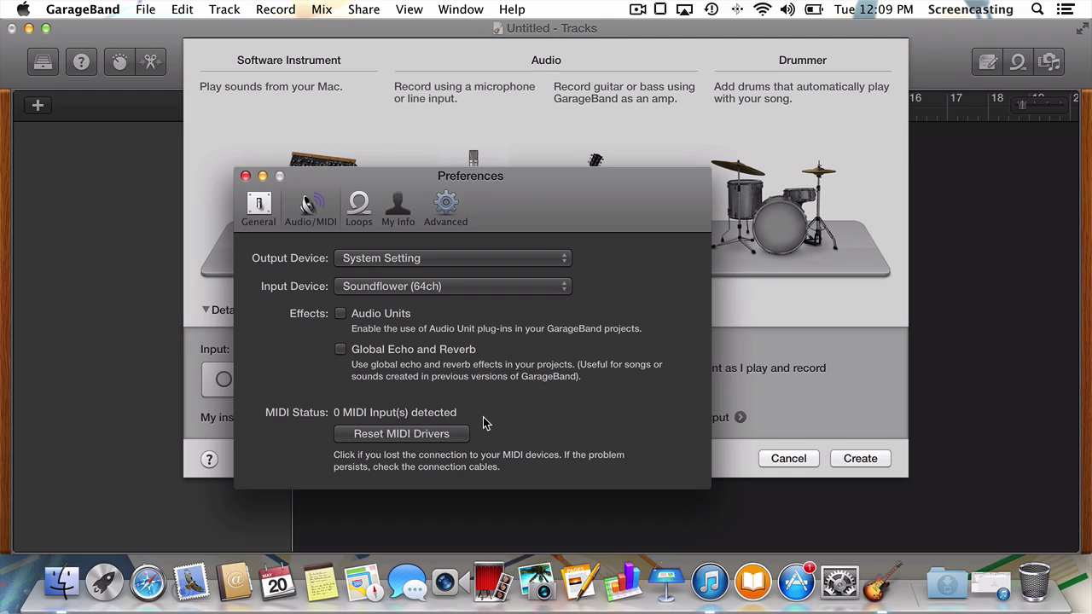
click(456, 287)
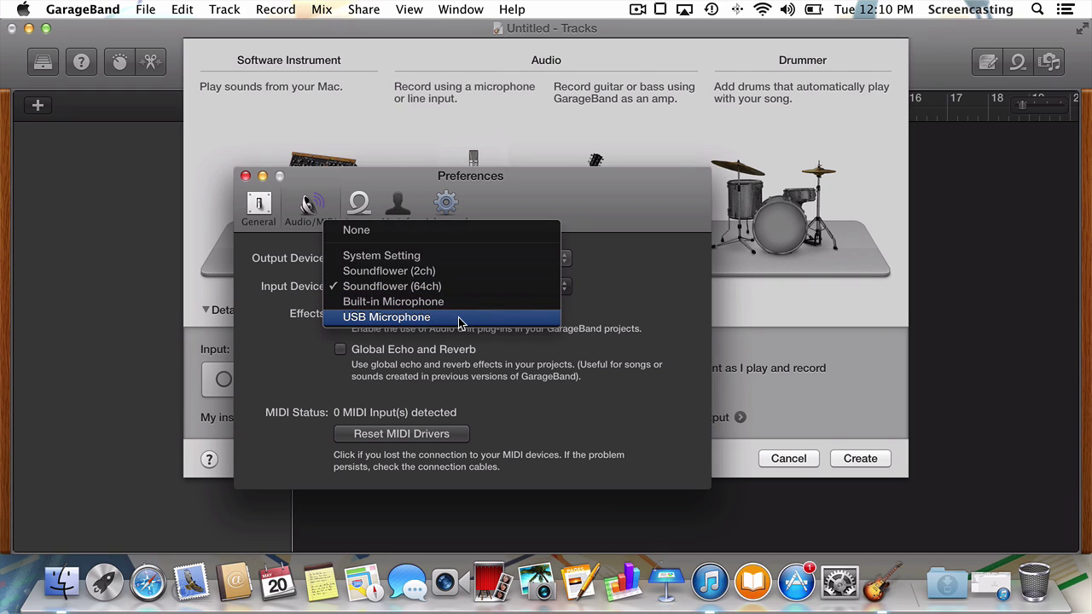
click(458, 317)
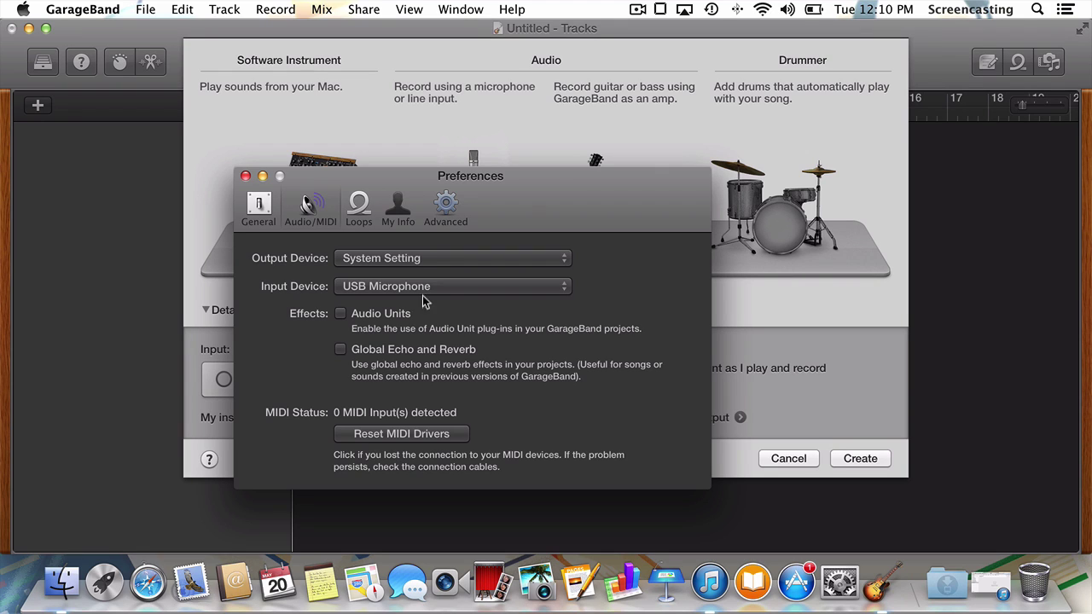
click(245, 177)
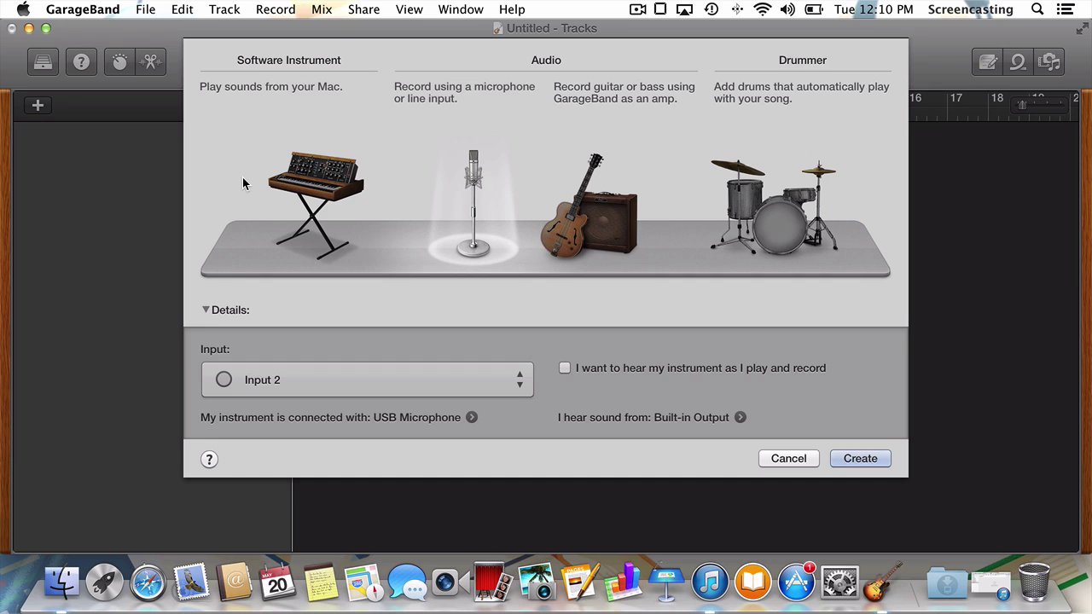
click(565, 370)
Step: Create the Audio 1 track, then turn off the metronome and set Count-in to None
click(565, 369)
click(858, 461)
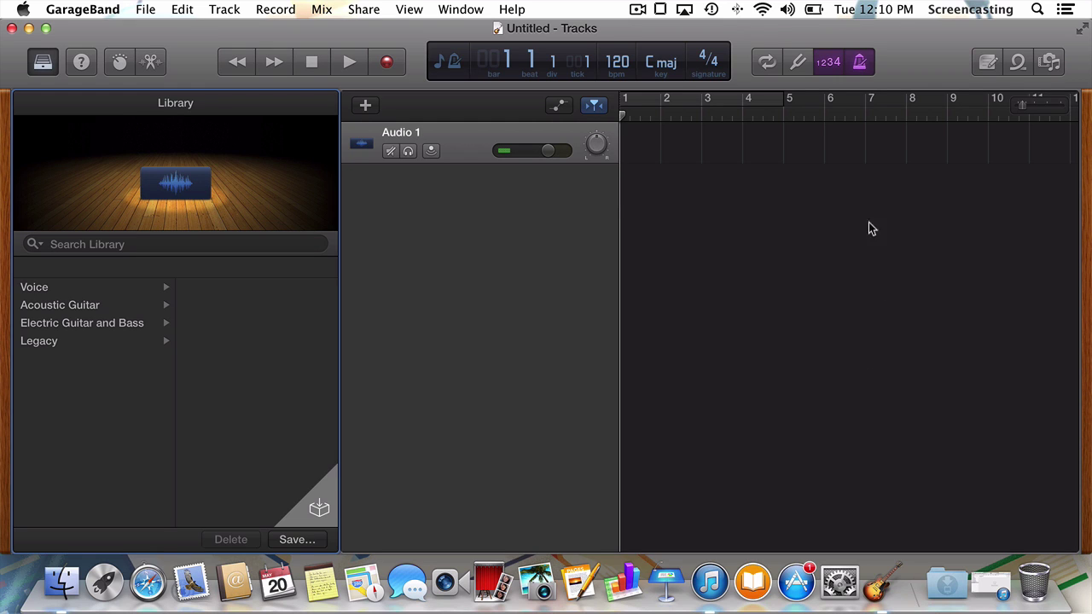
click(862, 67)
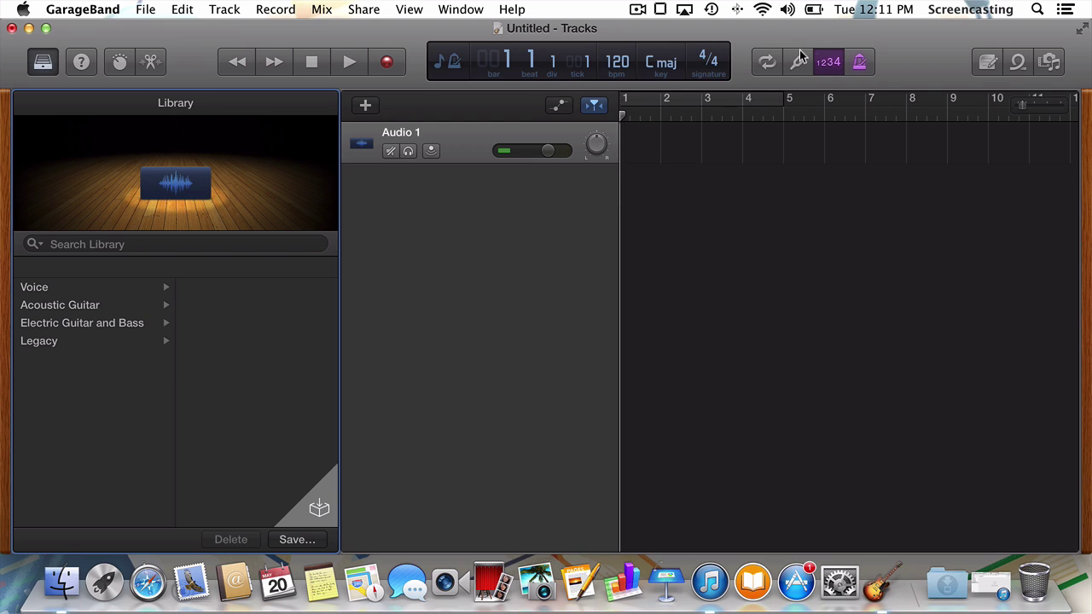
click(282, 10)
mouse_move(286, 33)
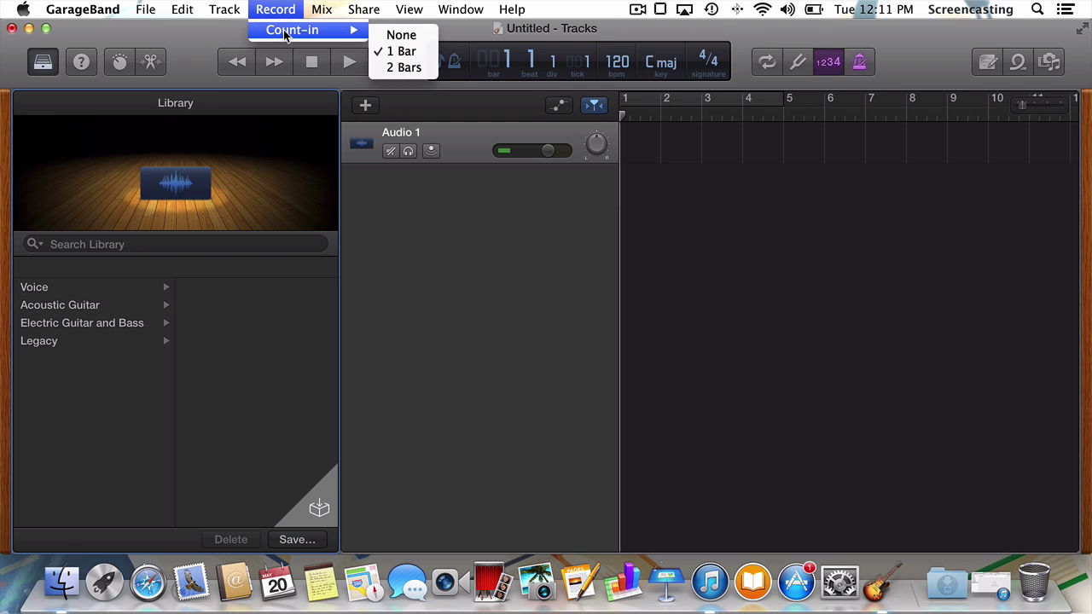
click(399, 38)
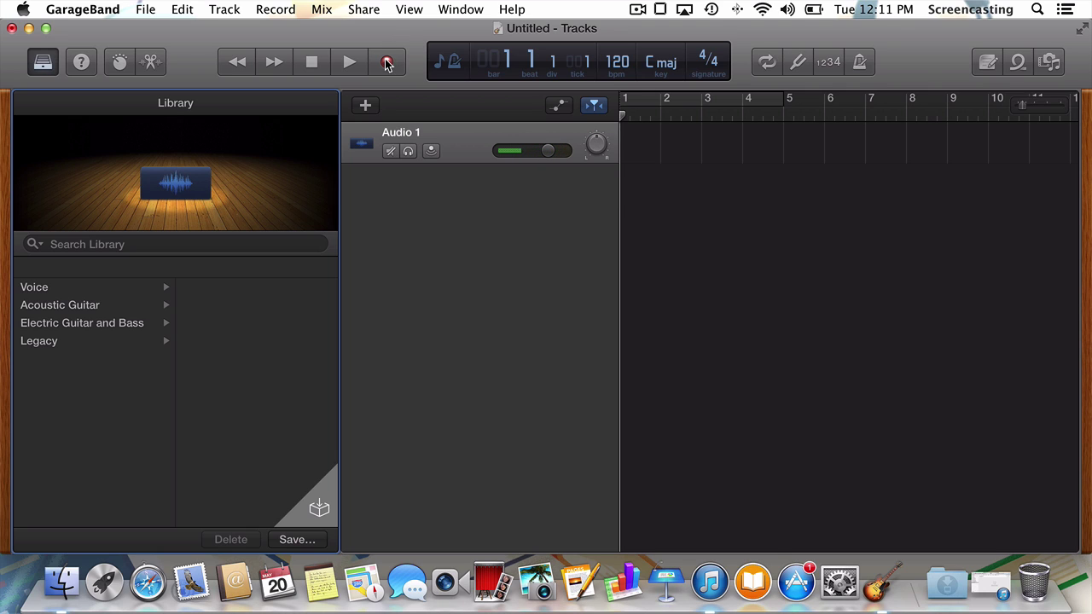
Step: Start recording the playing LP onto the Audio 1 track
click(387, 64)
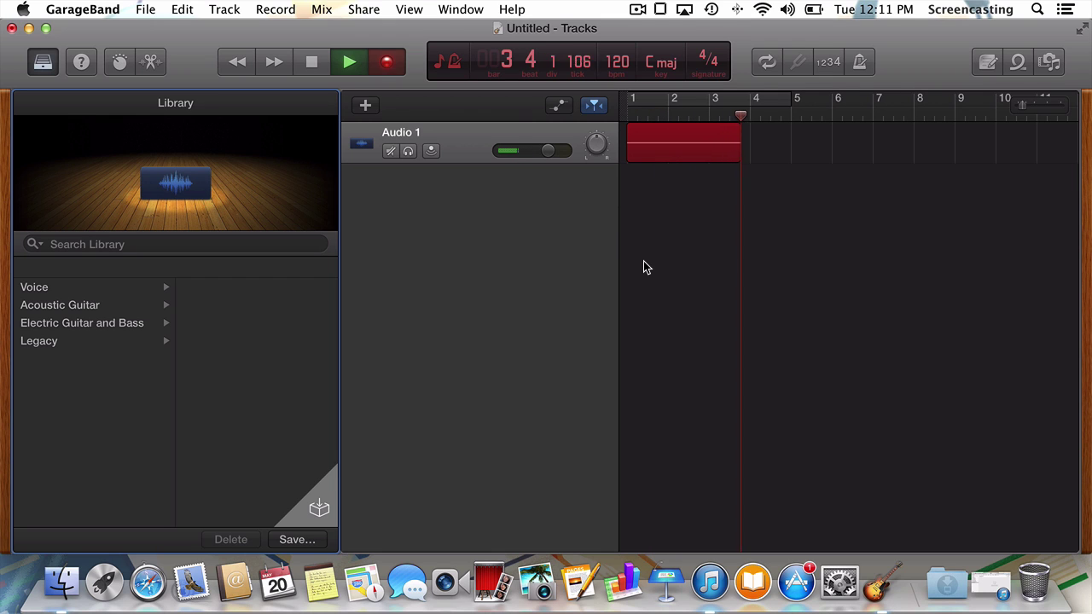
scroll(645, 267, right, 5)
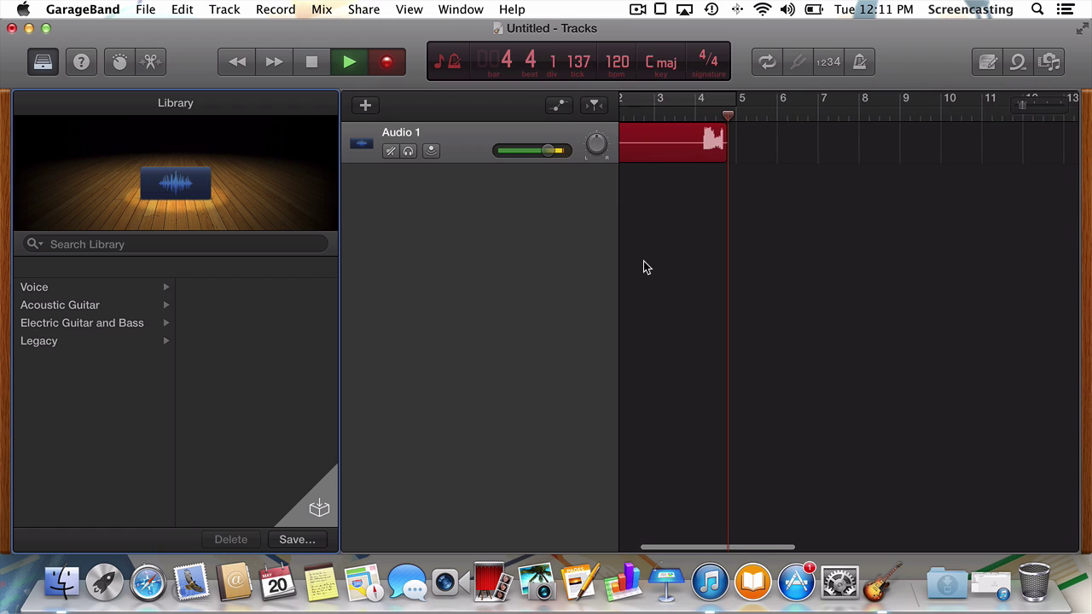
scroll(643, 267, right, 3)
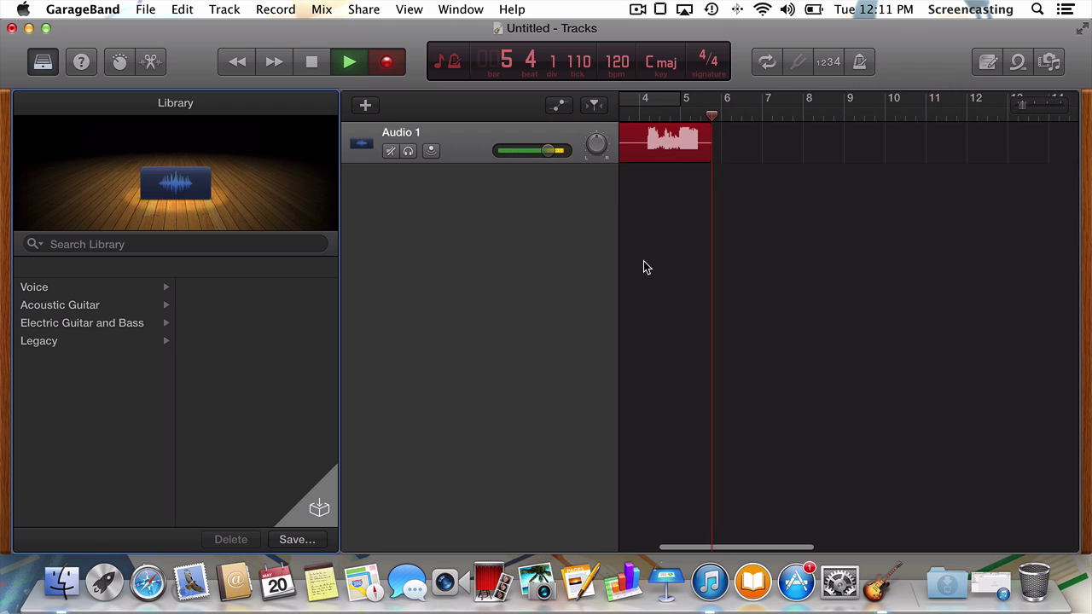
scroll(645, 267, right, 3)
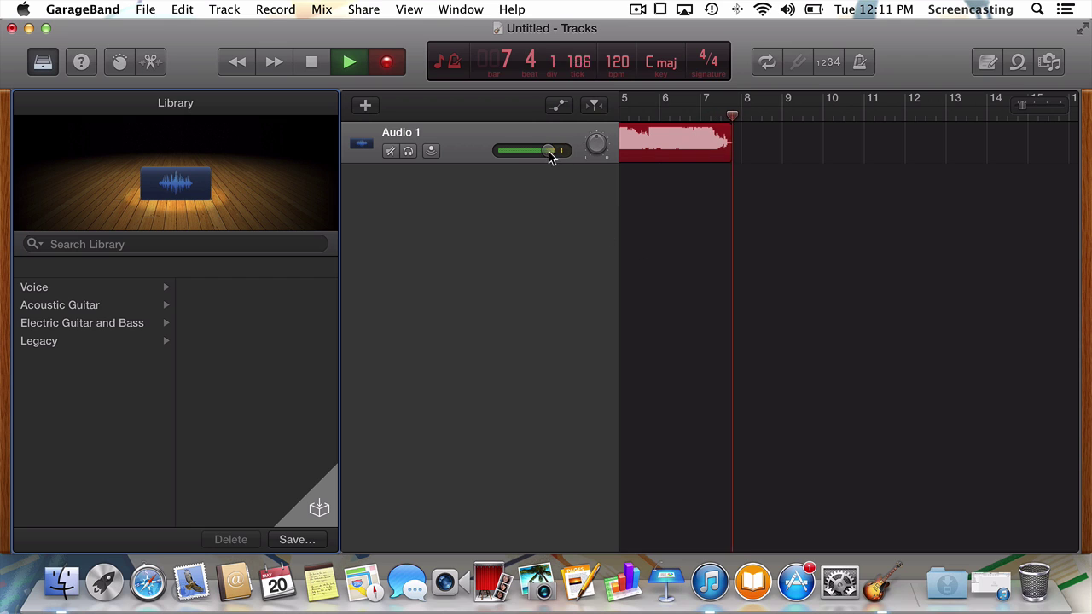
Step: Lower the Audio 1 volume to about -5 dB and toggle input monitoring on and off
mouse_move(548, 153)
mouse_down()
mouse_move(517, 151)
mouse_move(543, 151)
mouse_up()
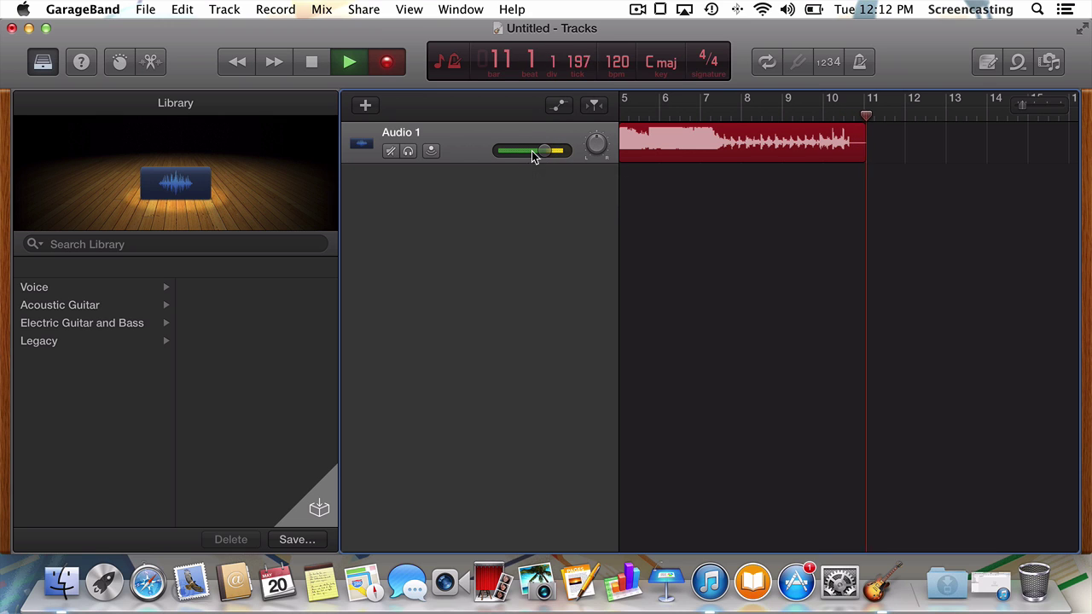
click(430, 151)
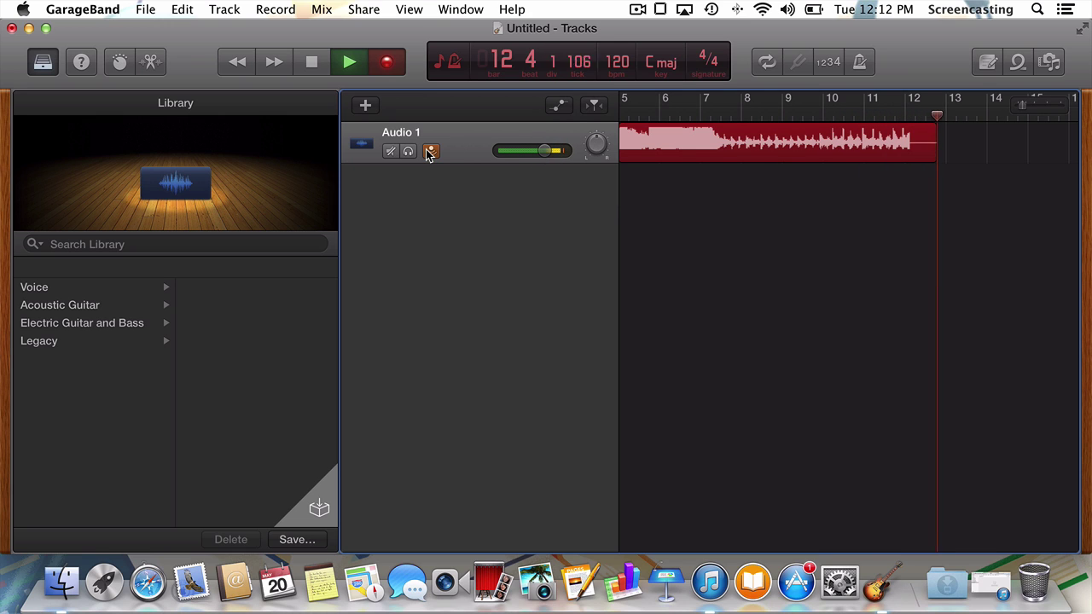
click(430, 151)
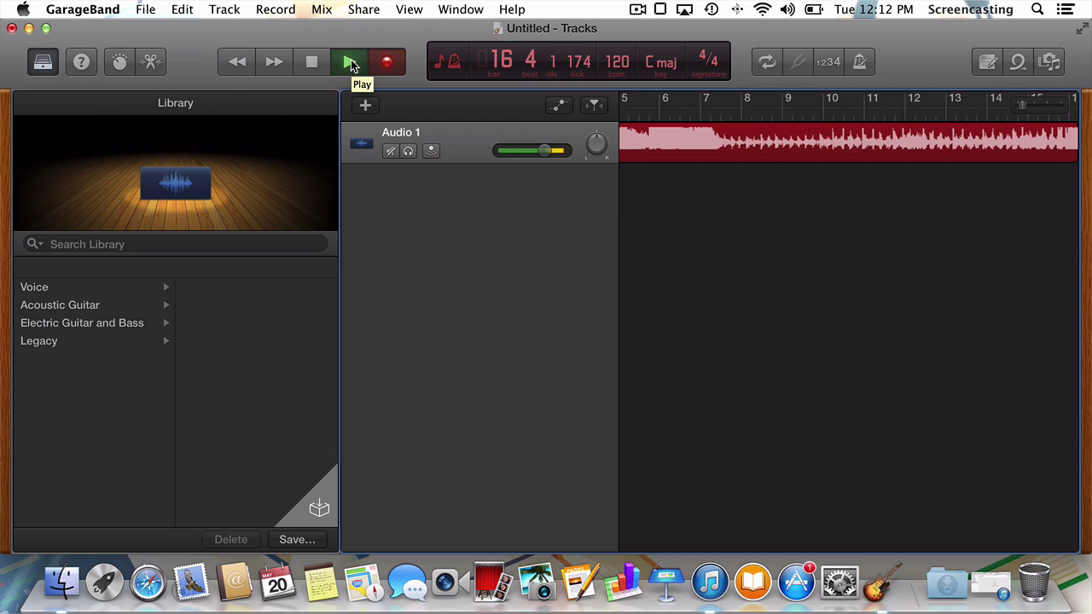
scroll(671, 204, down, 2)
scroll(671, 204, down, 2)
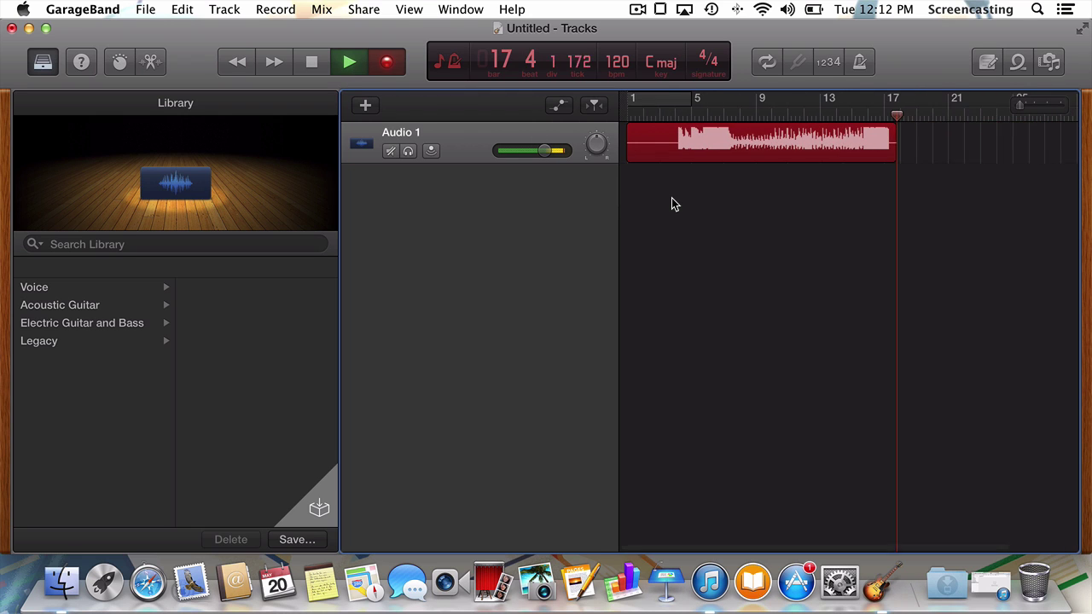
Step: Stop recording, close the Untitled project without saving, and reopen Discotheque Dance Album
click(348, 64)
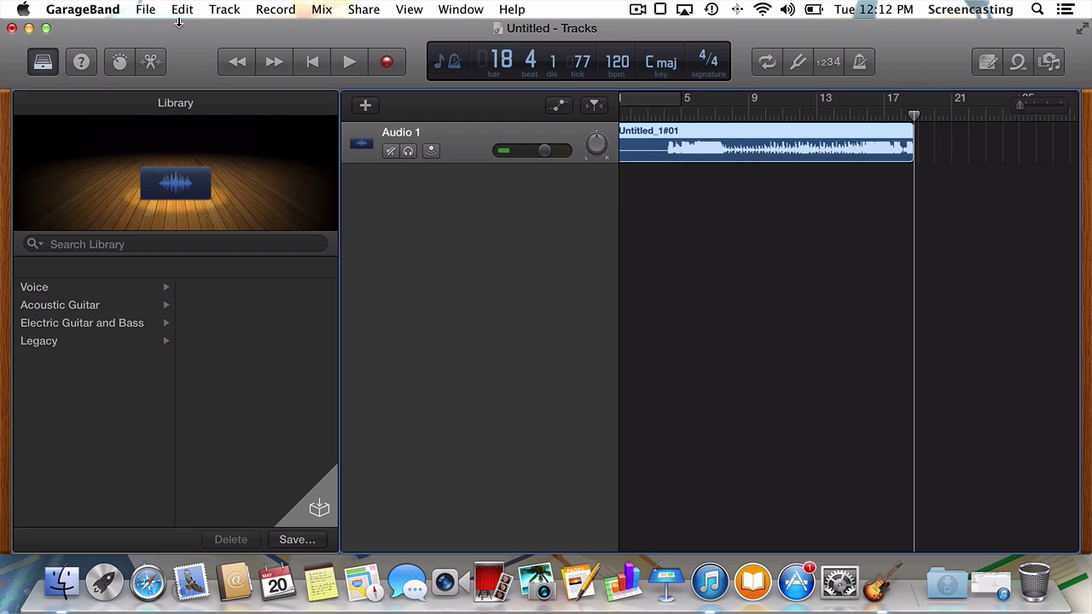
click(11, 28)
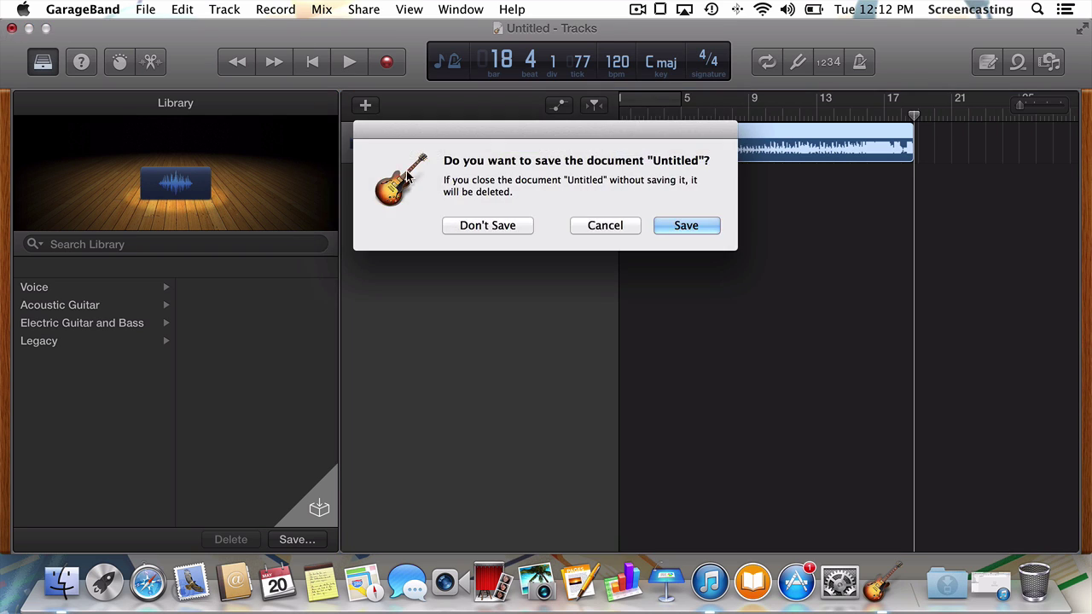
click(463, 225)
click(145, 10)
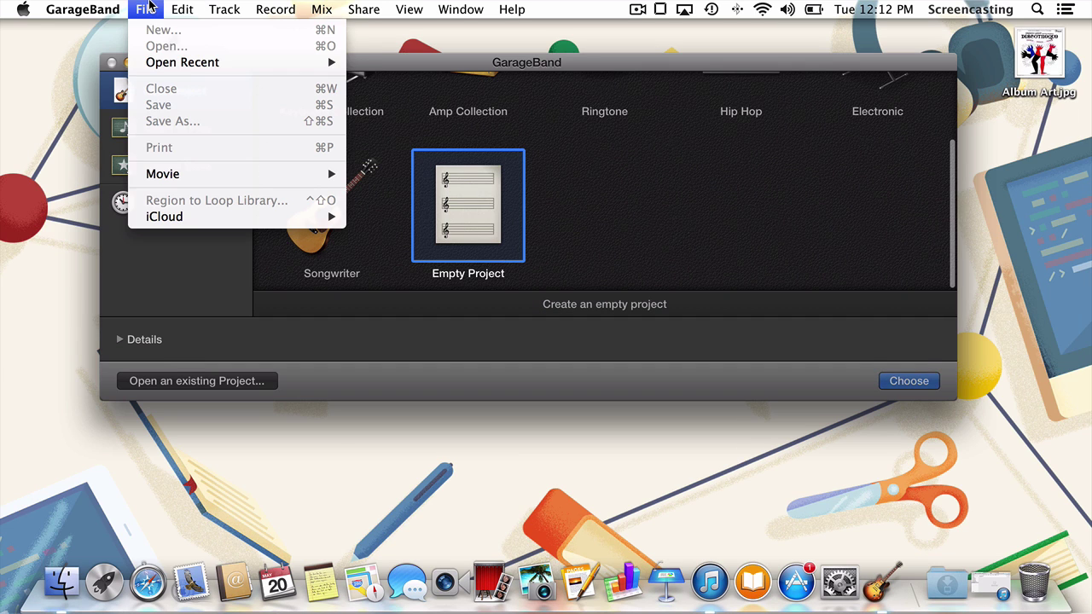
click(368, 64)
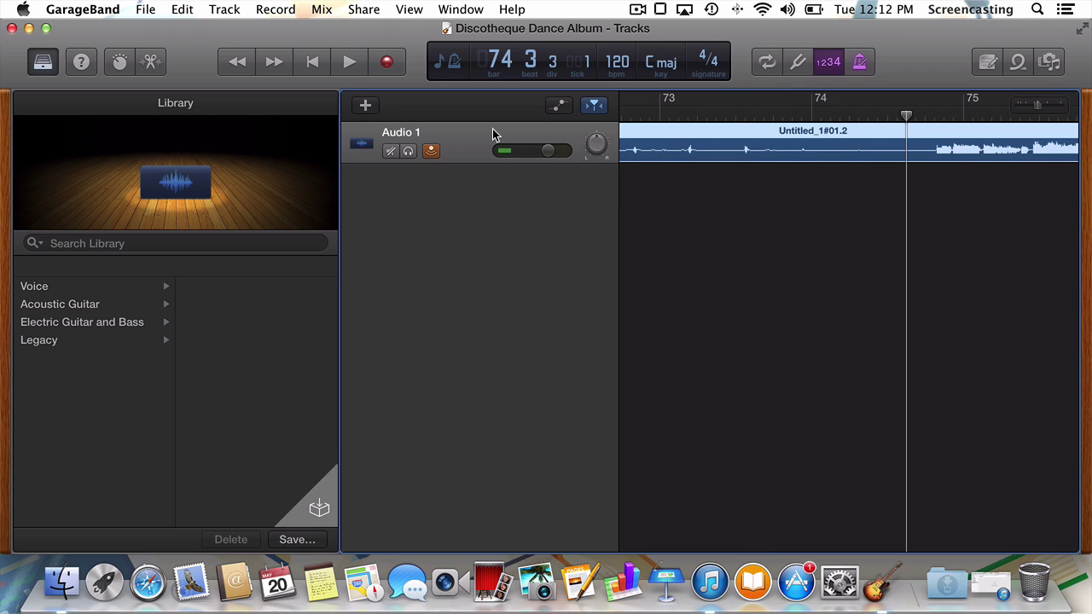
Step: Move the playhead toward the bar 74 area and zoom the timeline in around it
scroll(765, 199, right, 2)
scroll(799, 202, left, 10)
scroll(896, 191, down, 5)
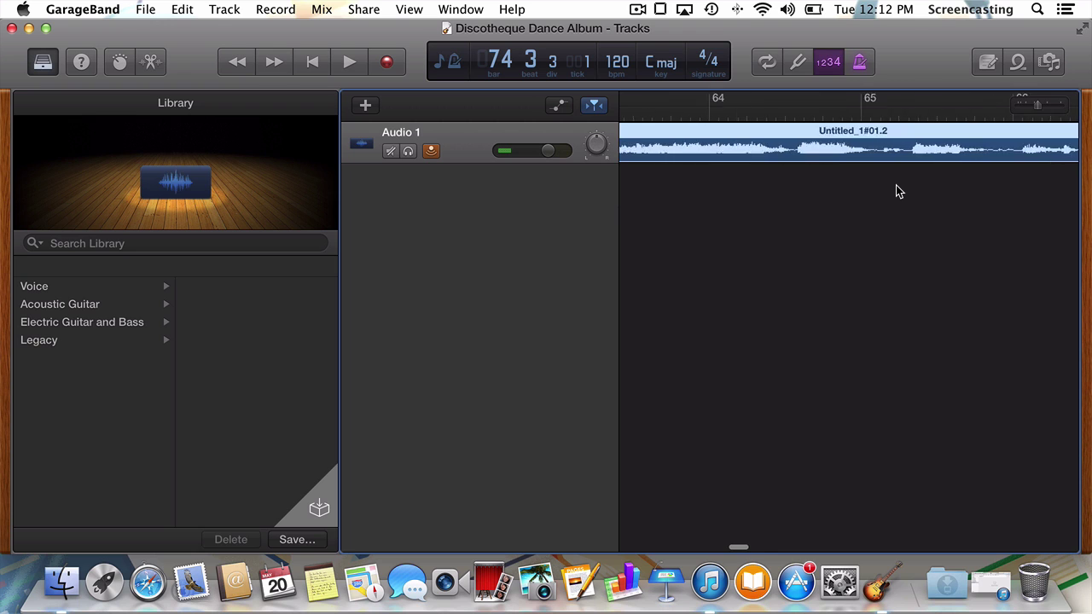
scroll(895, 191, down, 5)
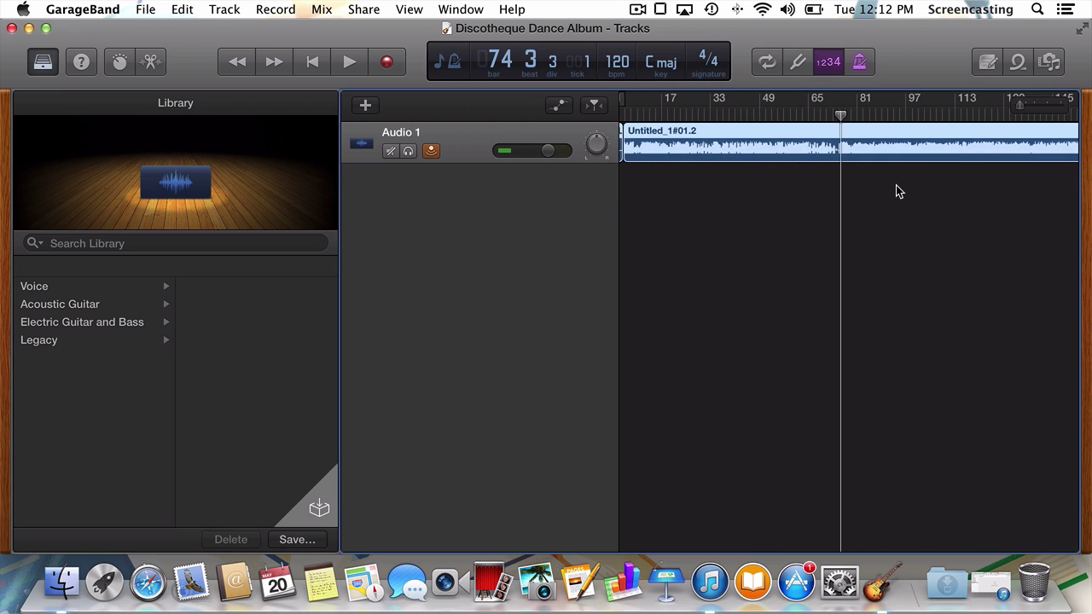
scroll(895, 191, right, 1)
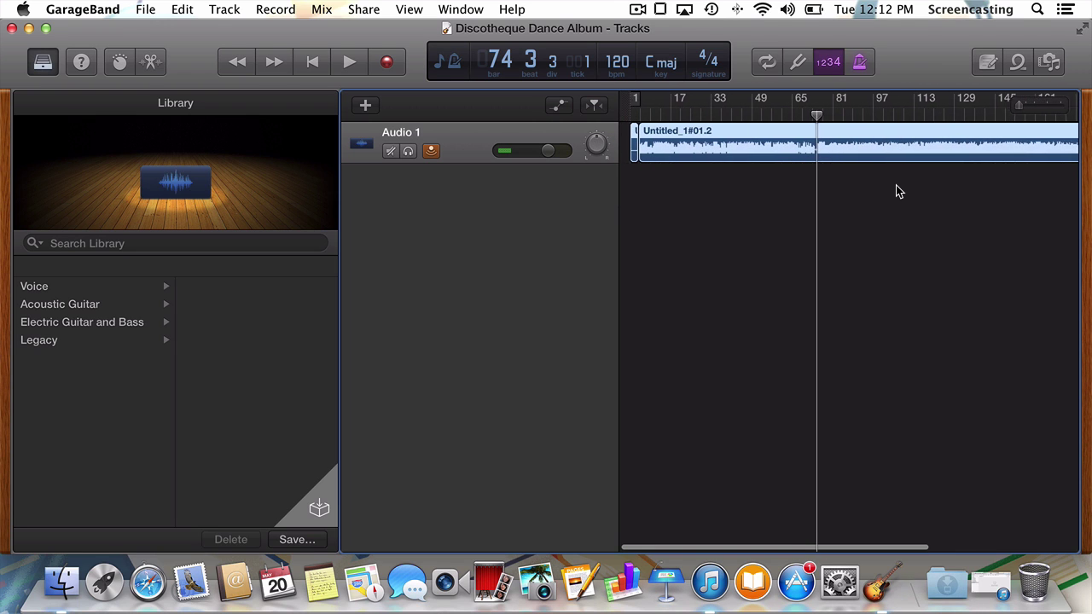
scroll(895, 191, right, 1)
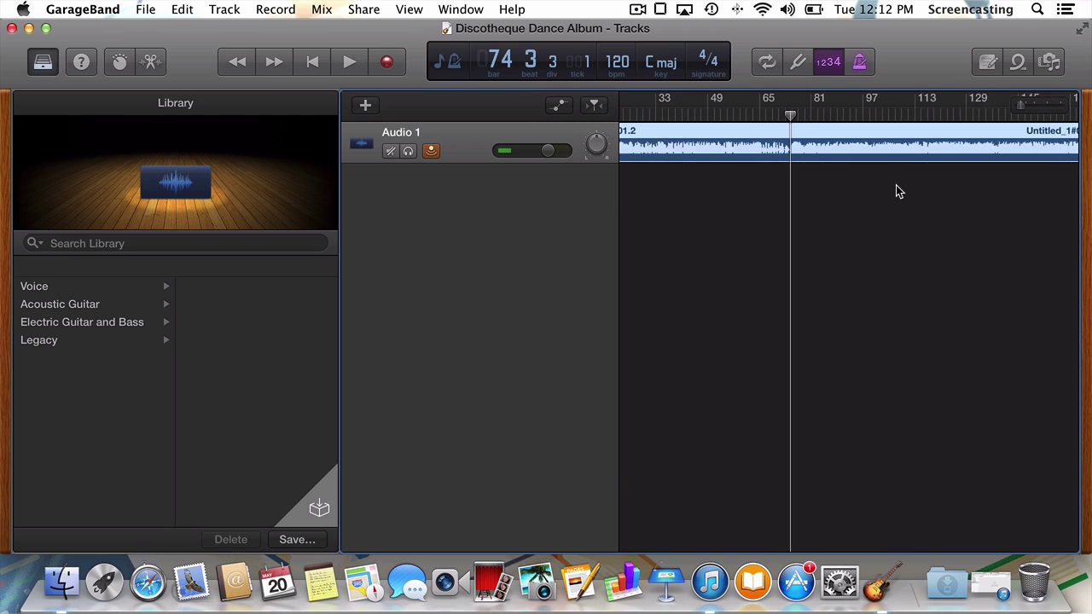
scroll(775, 192, up, 1)
scroll(776, 188, left, 1)
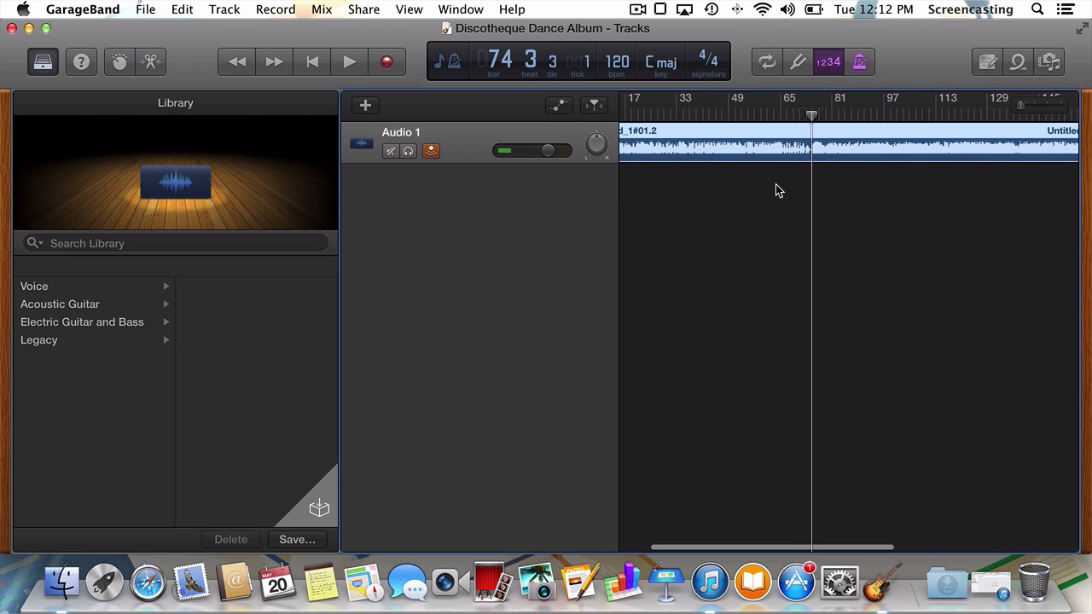
click(705, 111)
drag(705, 116, 870, 116)
key(super+f)
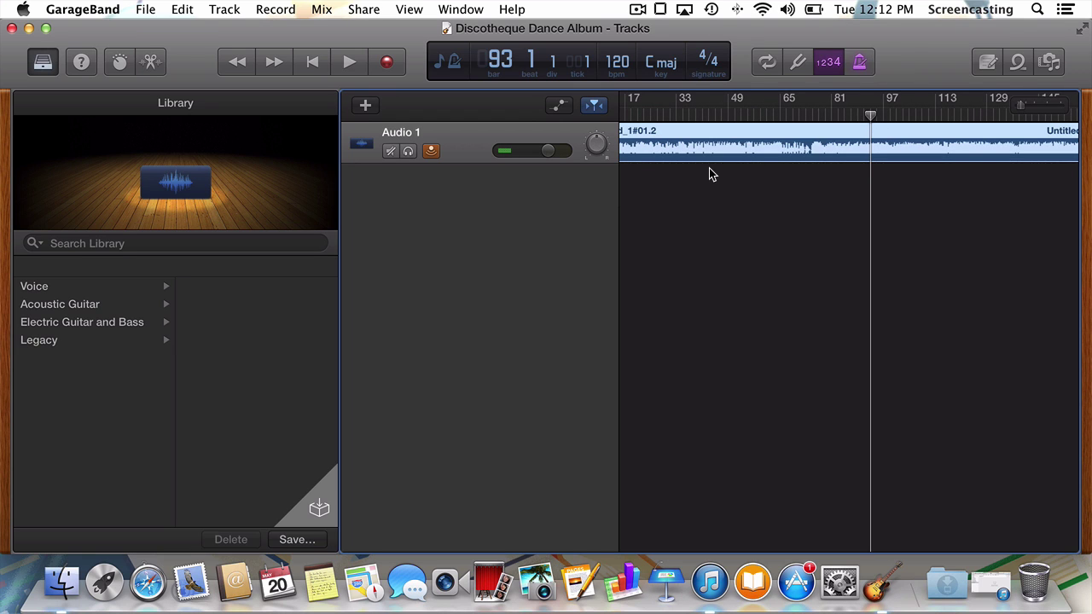
scroll(659, 155, left, 3)
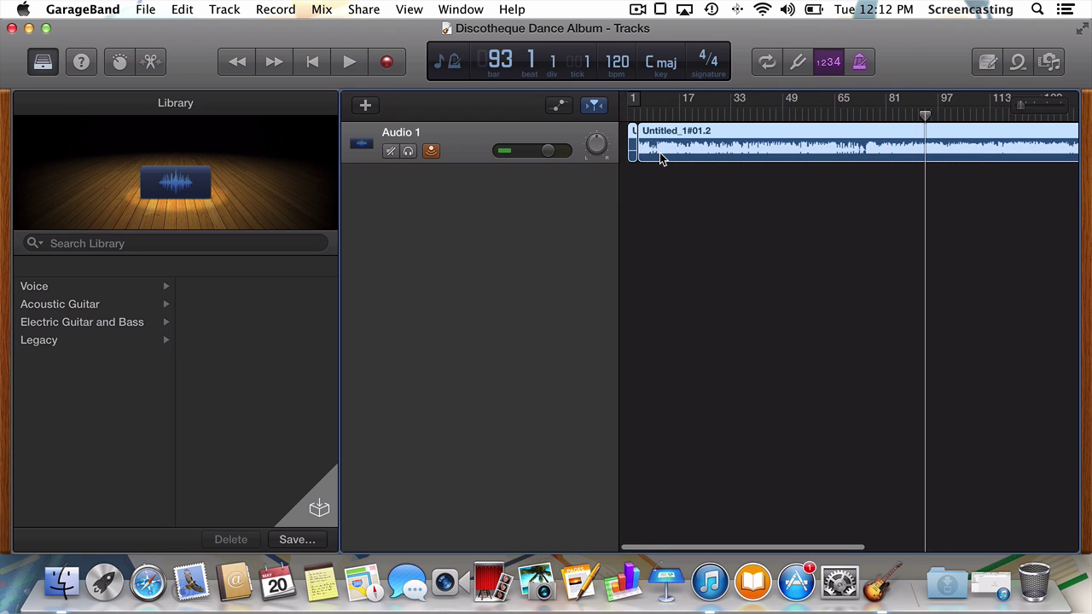
key(super+Right)
scroll(670, 155, right, 3)
scroll(670, 153, left, 4)
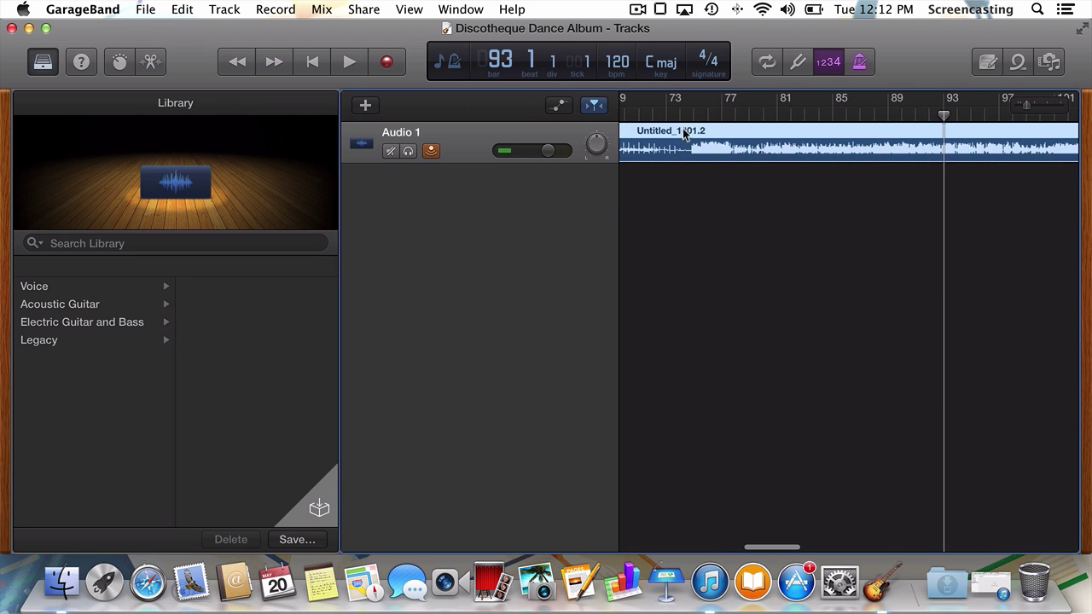
Step: Place the playhead on the silent gap near bar 74 and split the recording there
drag(680, 119, 687, 119)
scroll(685, 262, left, 3)
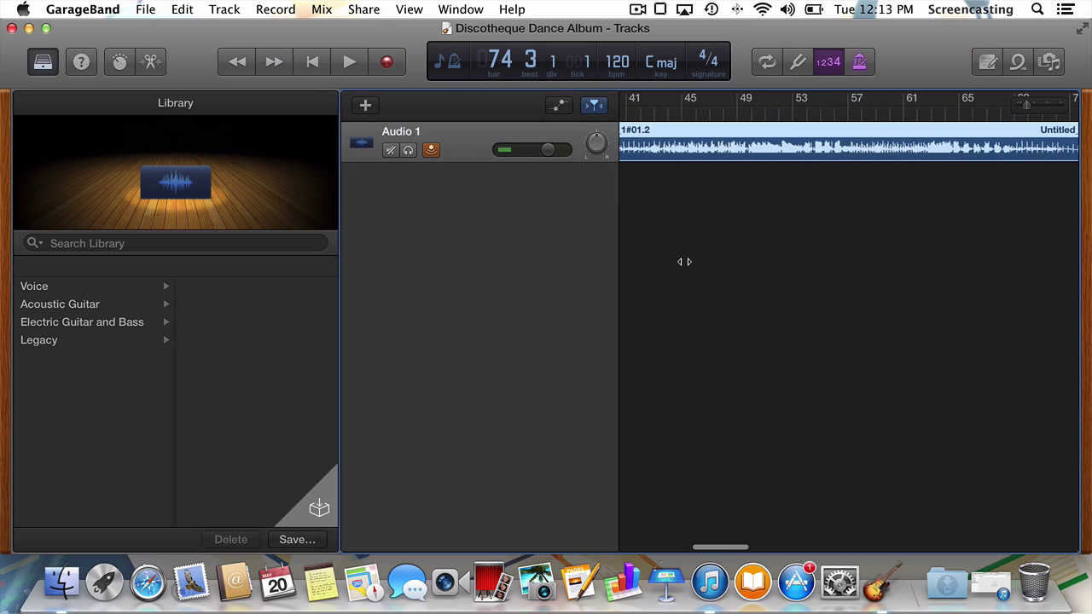
scroll(685, 262, right, 3)
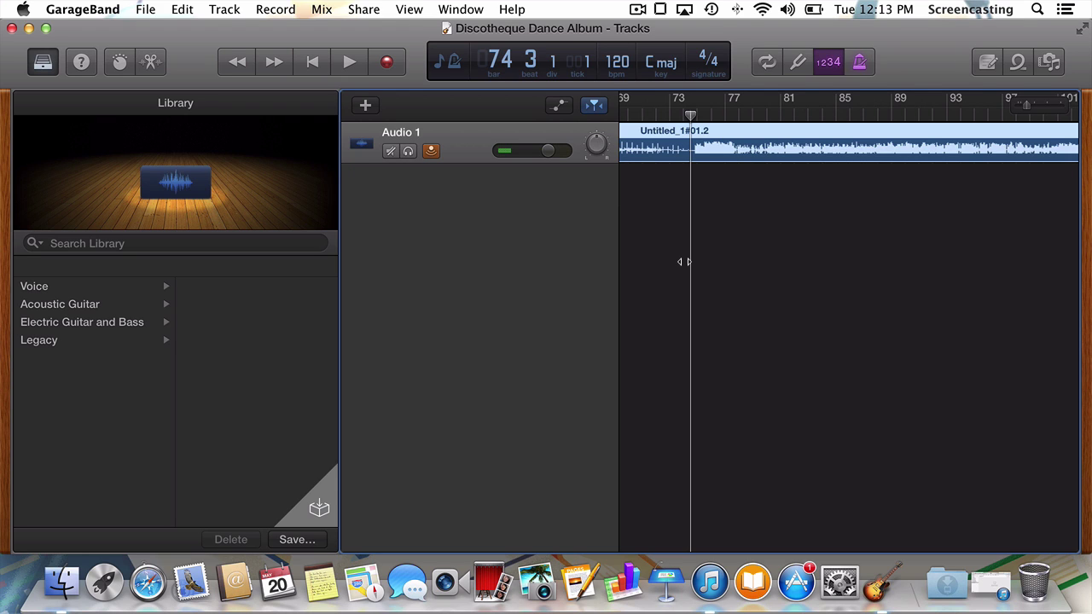
scroll(698, 183, up, 3)
scroll(698, 182, up, 2)
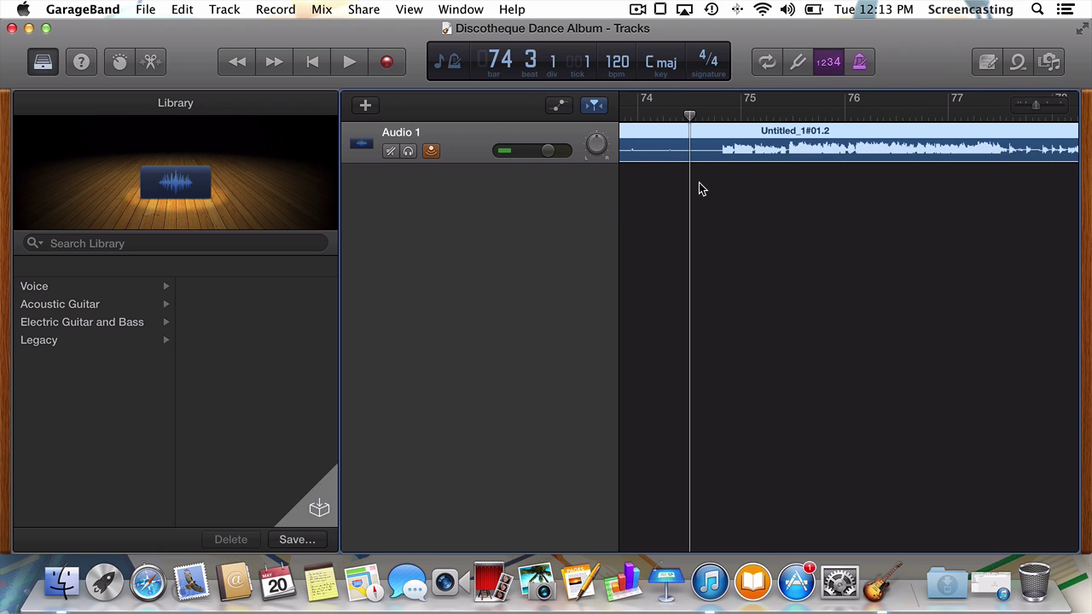
scroll(698, 183, down, 1)
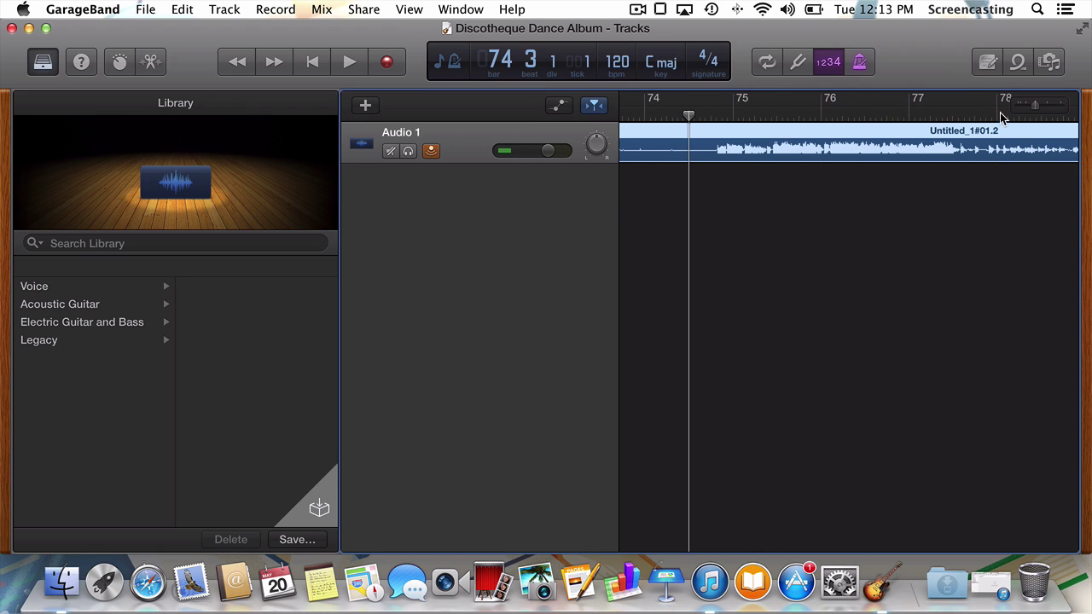
mouse_move(1037, 111)
mouse_down()
mouse_move(1056, 111)
mouse_move(1031, 110)
mouse_up()
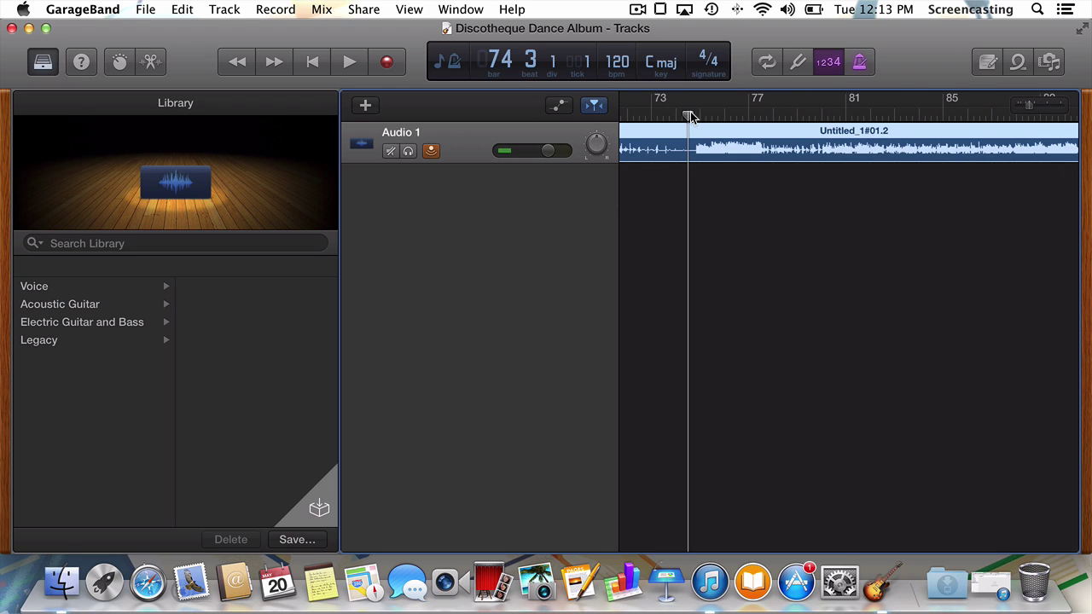
mouse_move(688, 116)
mouse_down()
mouse_move(675, 116)
mouse_move(695, 116)
mouse_up()
key(super+t)
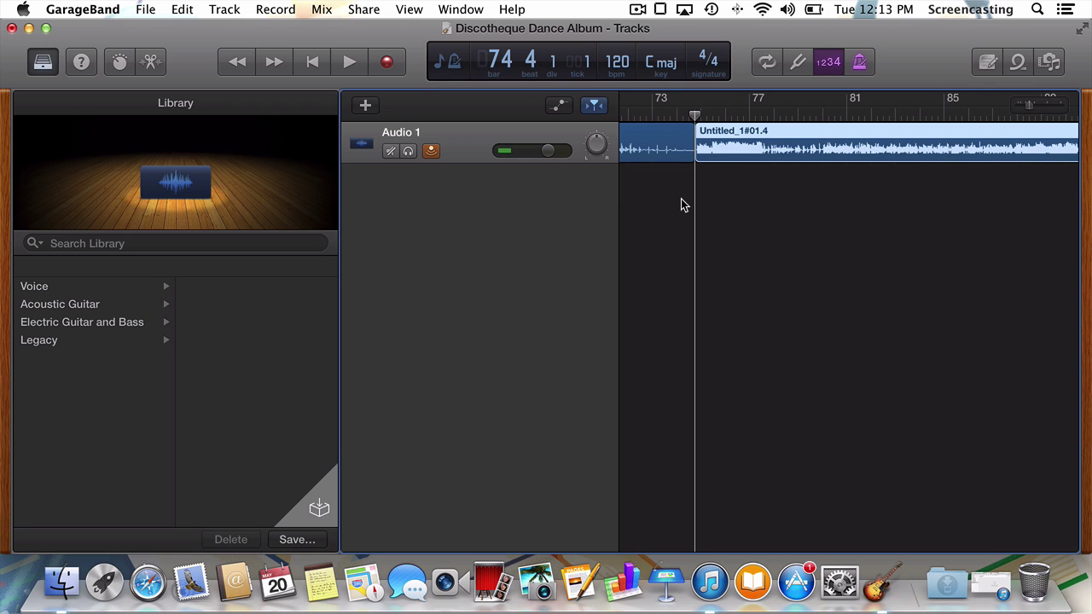
Step: Zoom out to view both regions, Untitled_1#01.3 and Untitled_1#01.4
scroll(681, 205, right, 15)
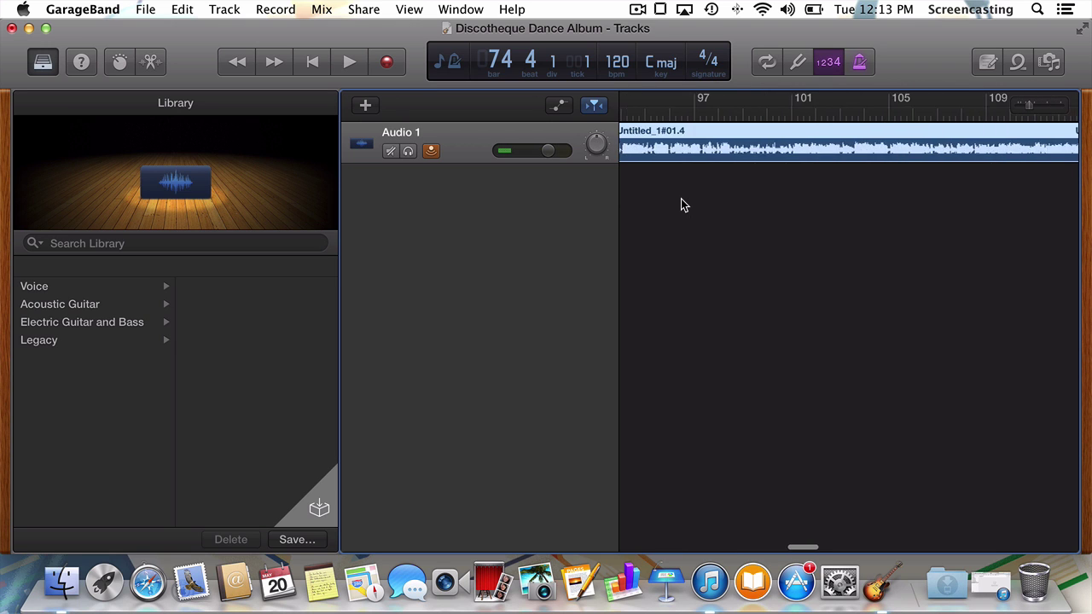
scroll(682, 203, left, 14)
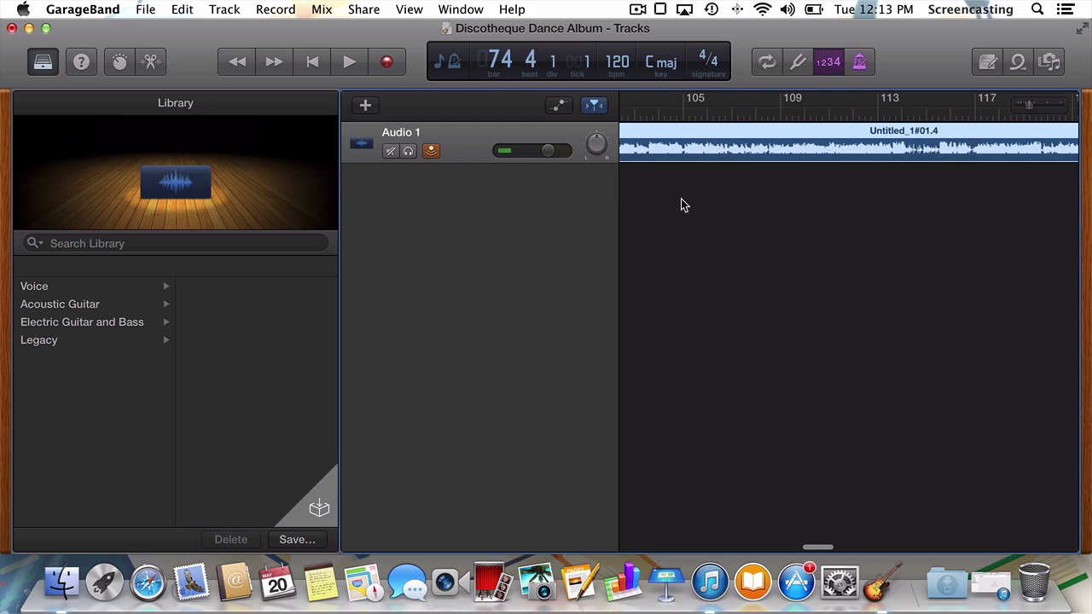
key(super+Left)
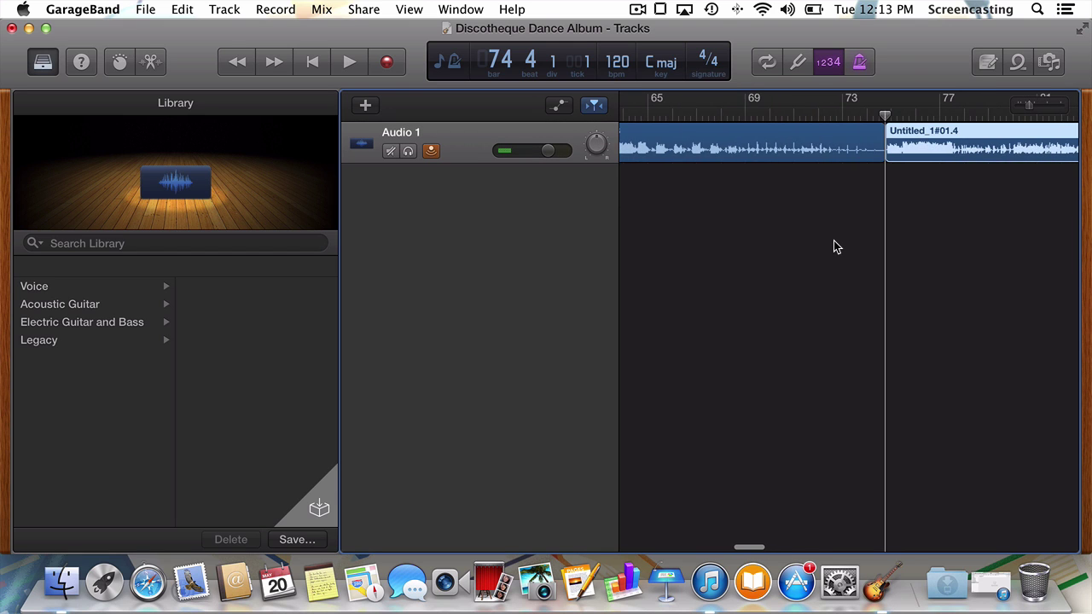
key(super+Left)
key(super+Left)
key(super+Left)
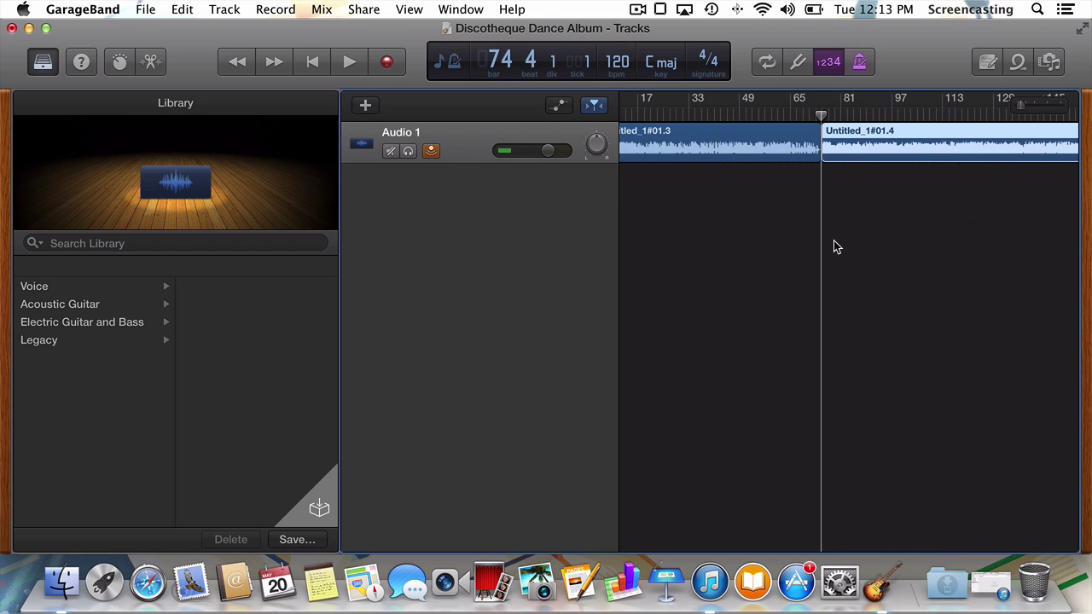
Step: Select the first song region Untitled_1#01.3 and begin sharing it to iTunes
click(745, 133)
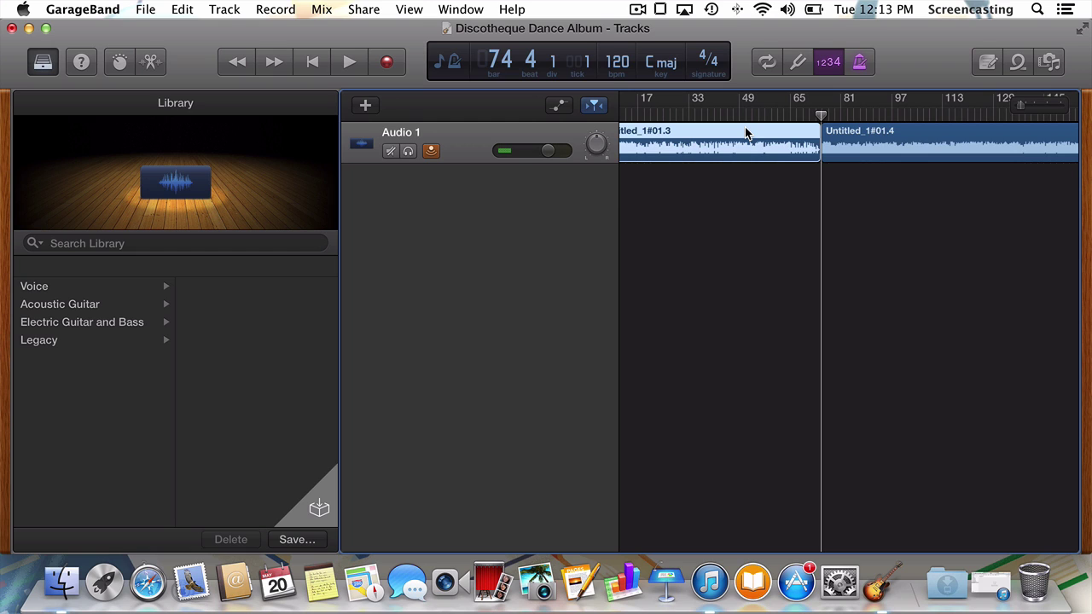
scroll(709, 143, left, 3)
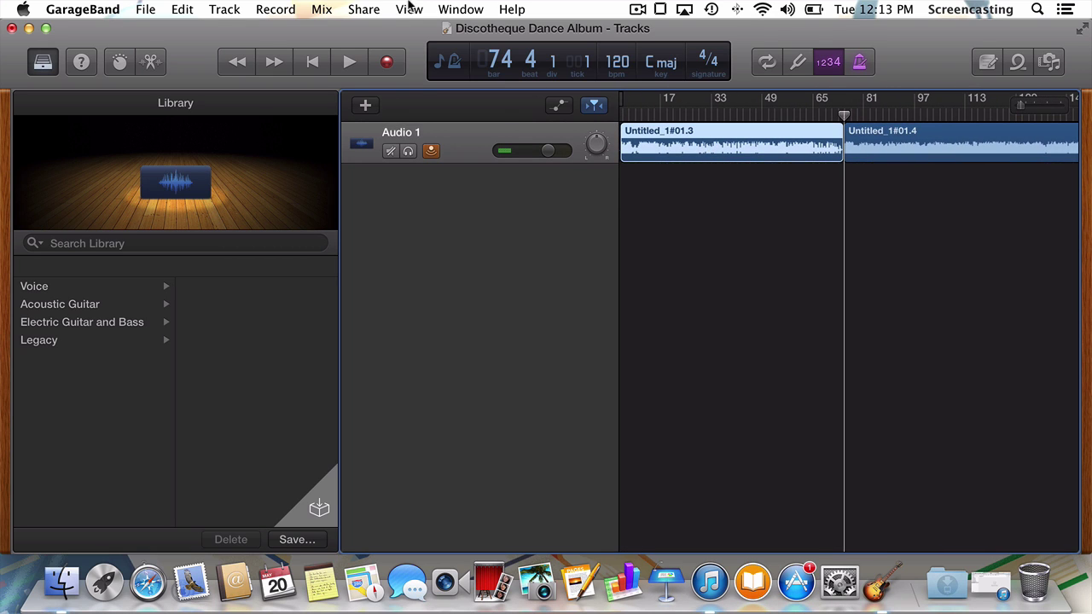
click(374, 18)
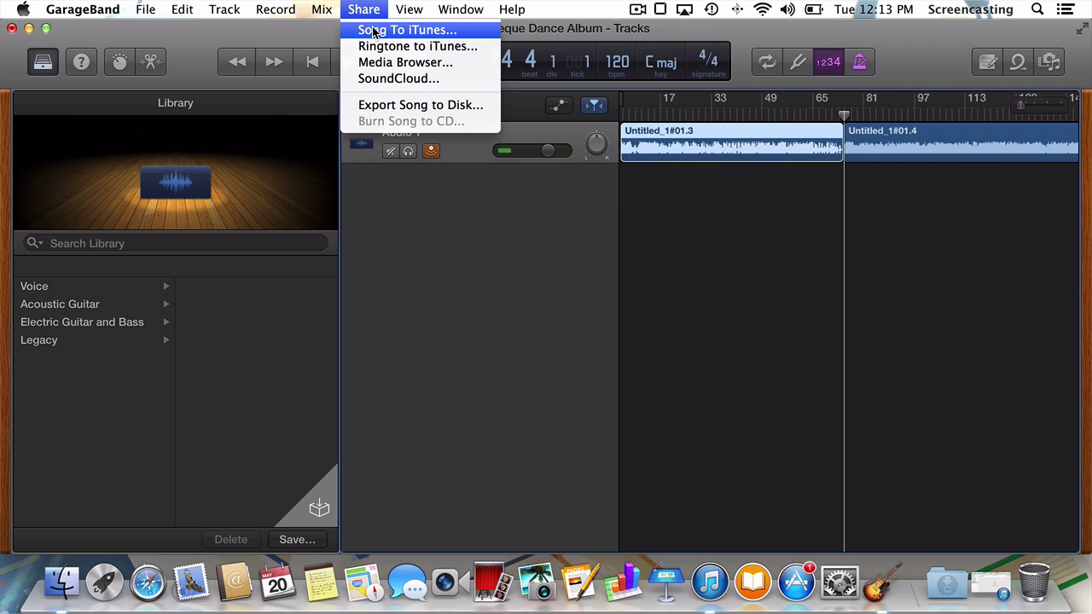
click(373, 29)
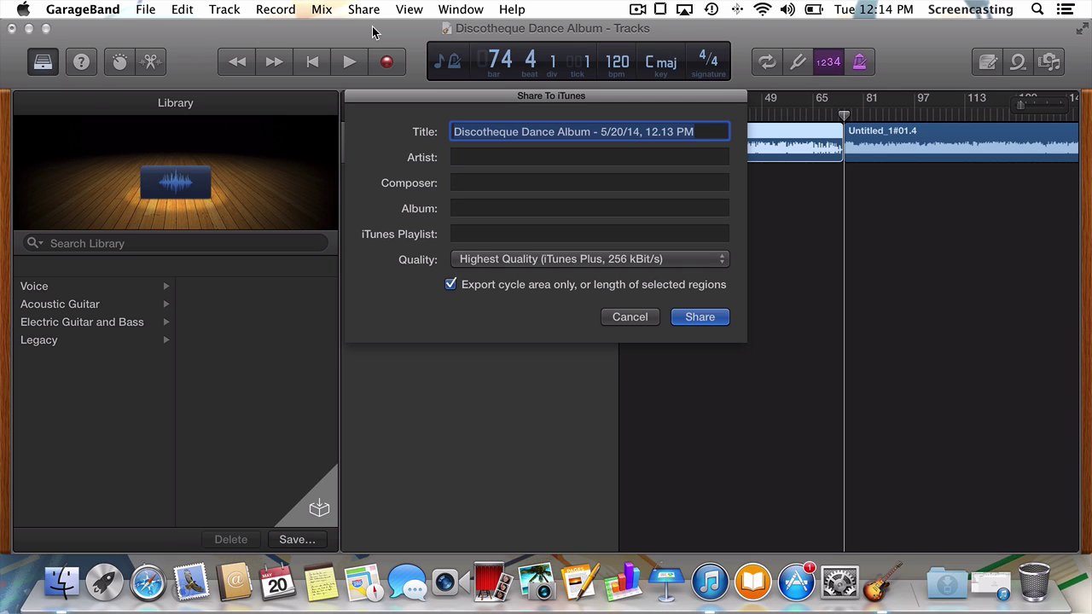
Step: Title it 'A Taste of Honey', keep Highest Quality (iTunes Plus), and share
text(A T)
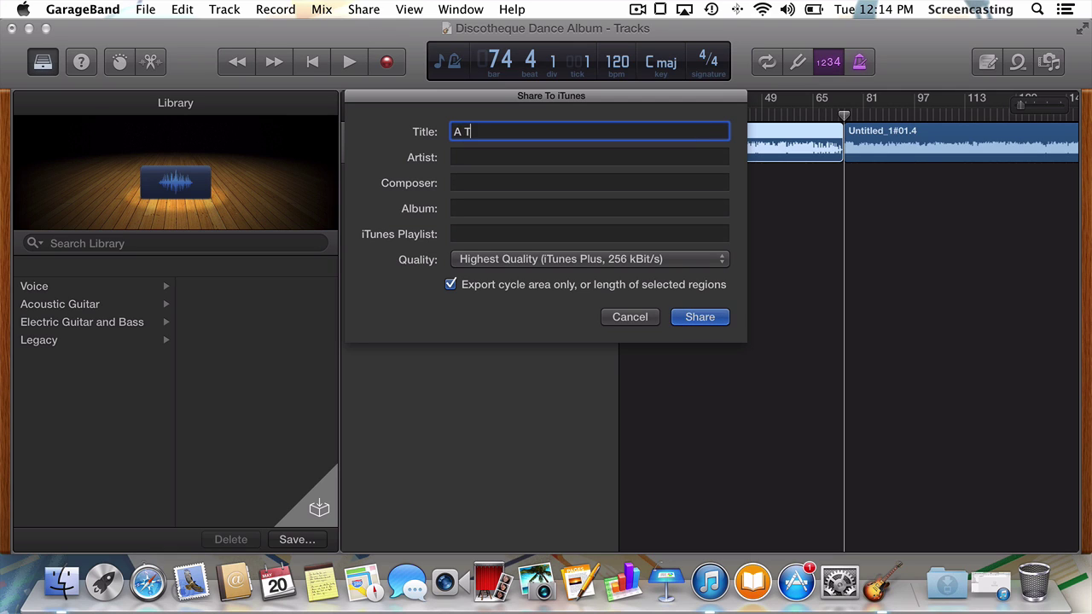
text(aste of Honey)
click(490, 261)
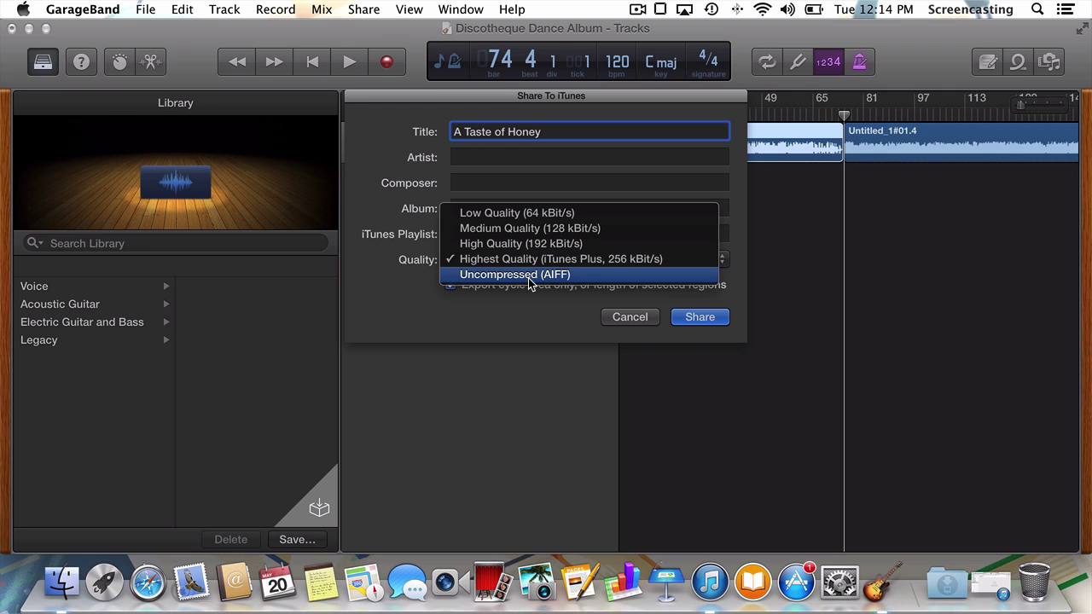
click(527, 259)
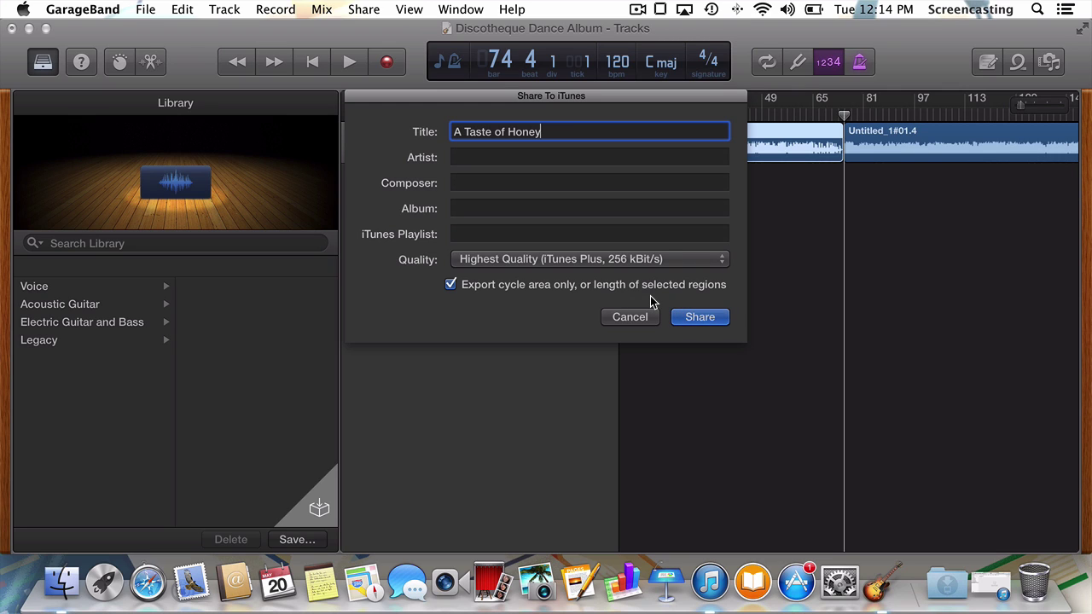
click(694, 318)
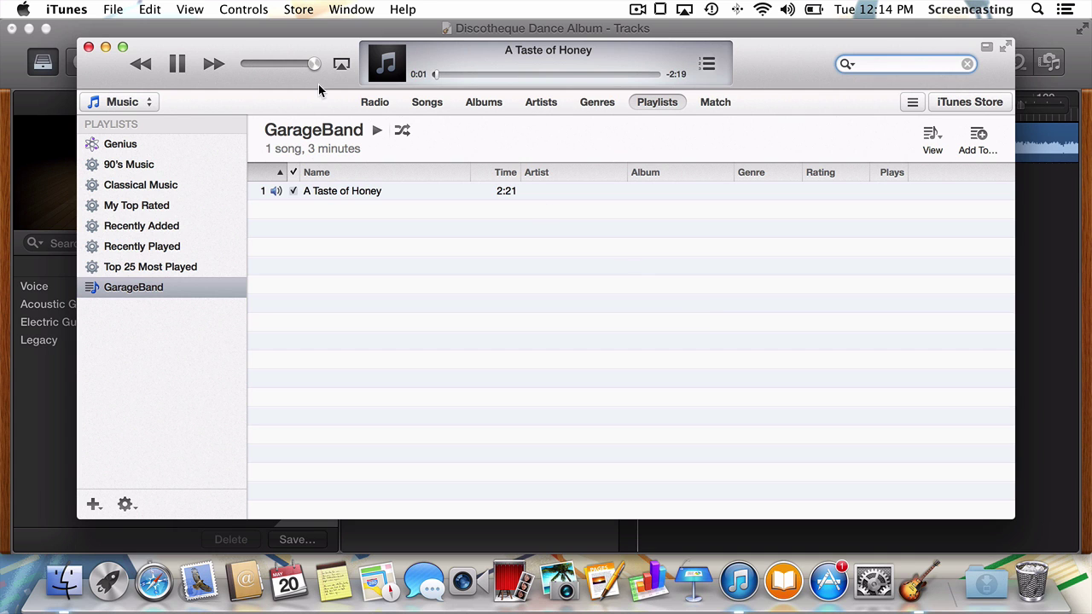
Step: Pause and minimize iTunes, then split the remaining region at bar 154
click(177, 64)
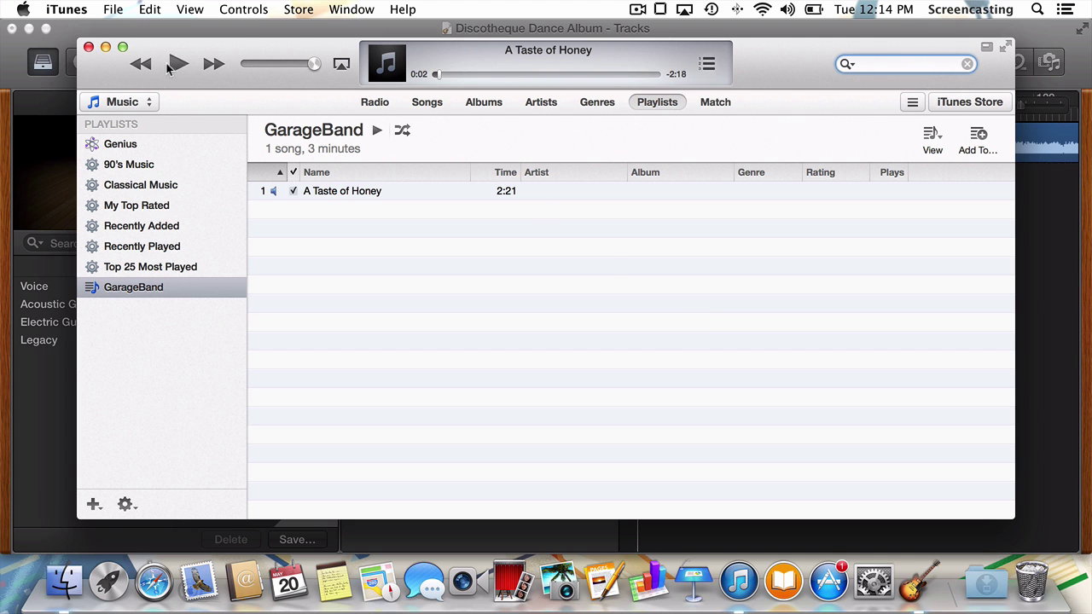
click(105, 48)
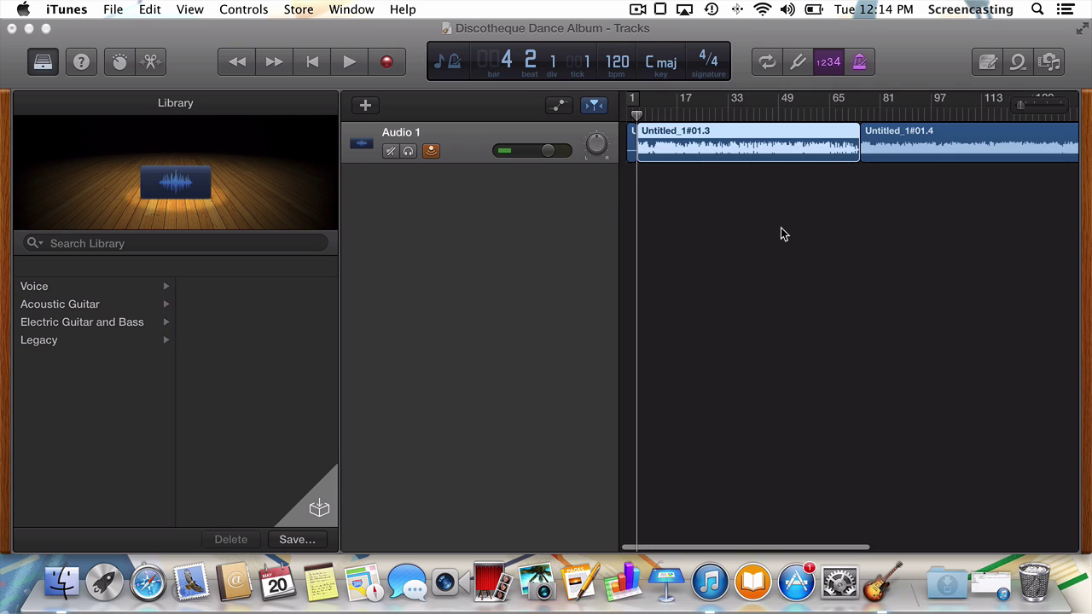
scroll(781, 228, right, 5)
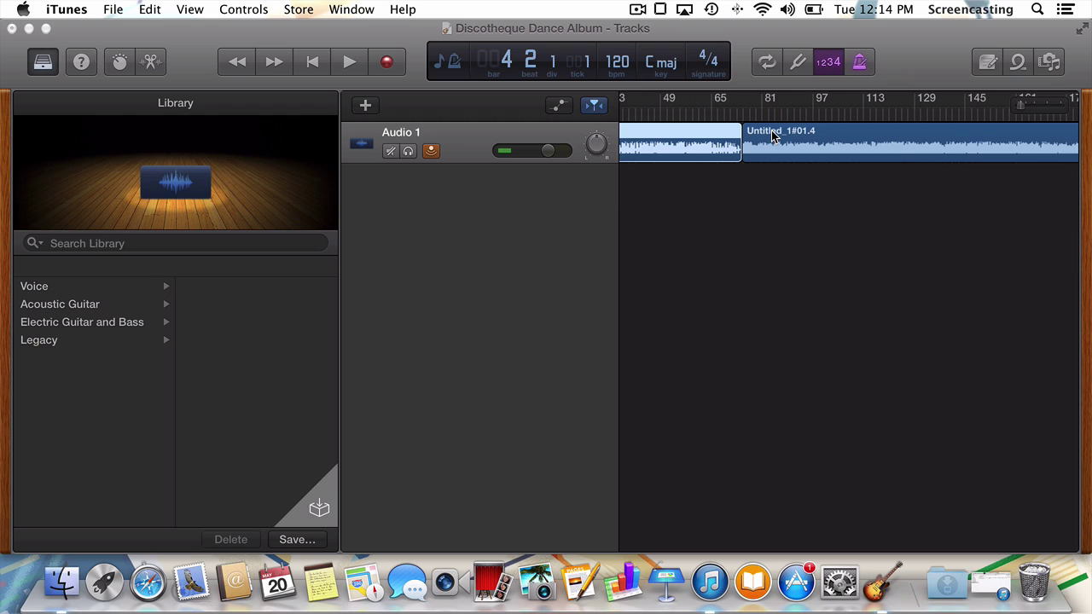
click(772, 137)
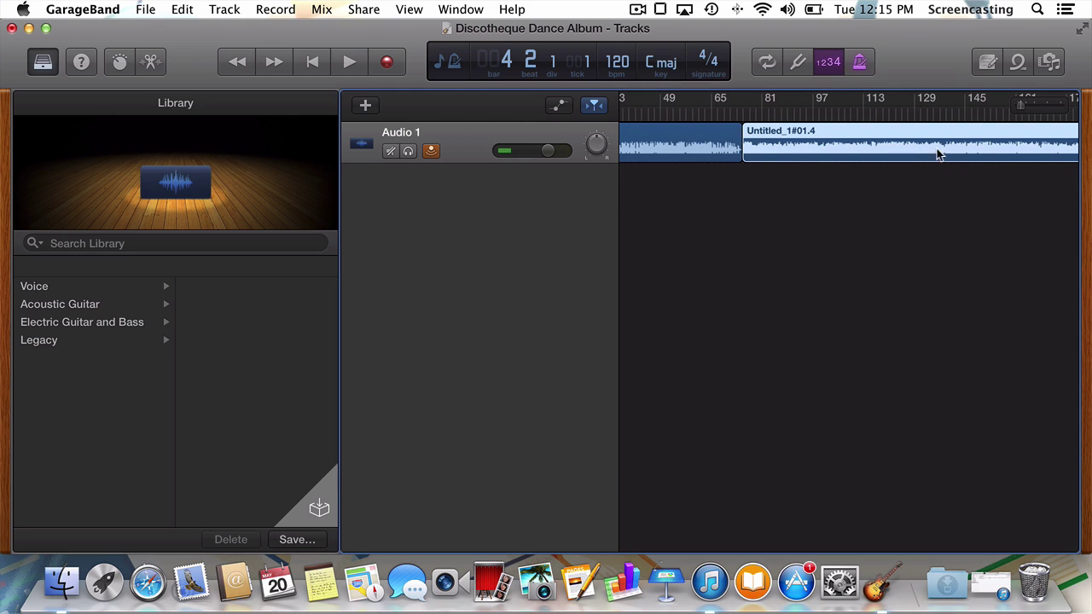
click(994, 117)
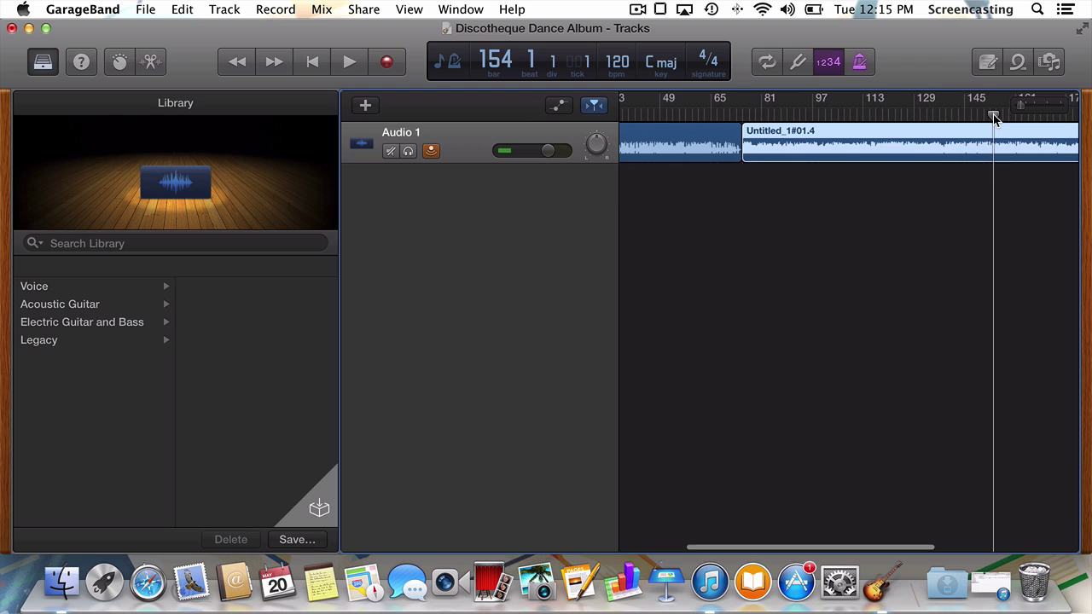
key(super+t)
Step: Share the new song region to iTunes titled 'Henry Vii I Am'
click(895, 133)
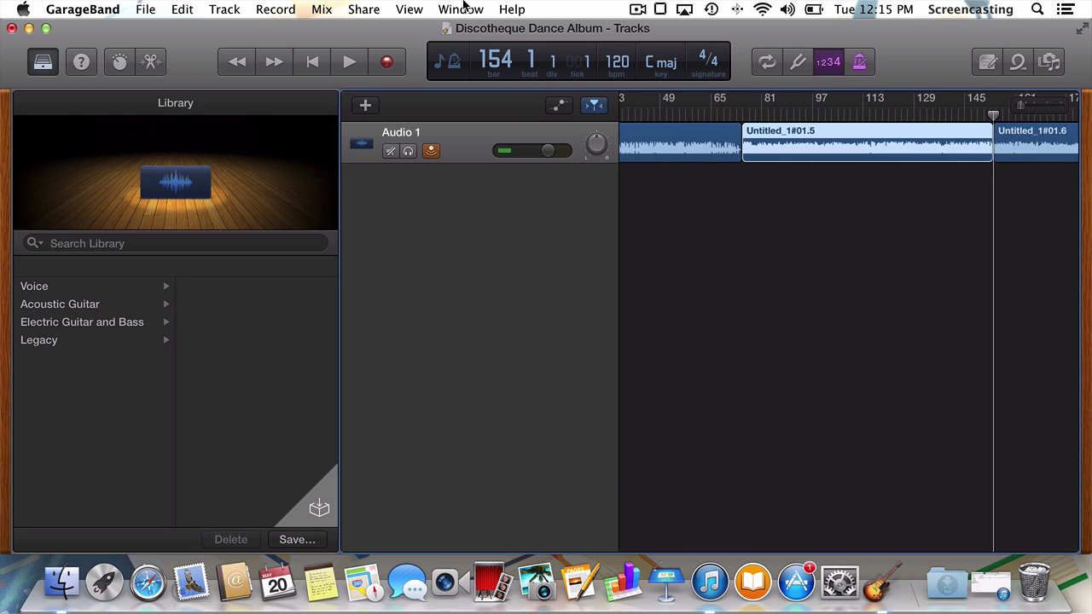
click(358, 9)
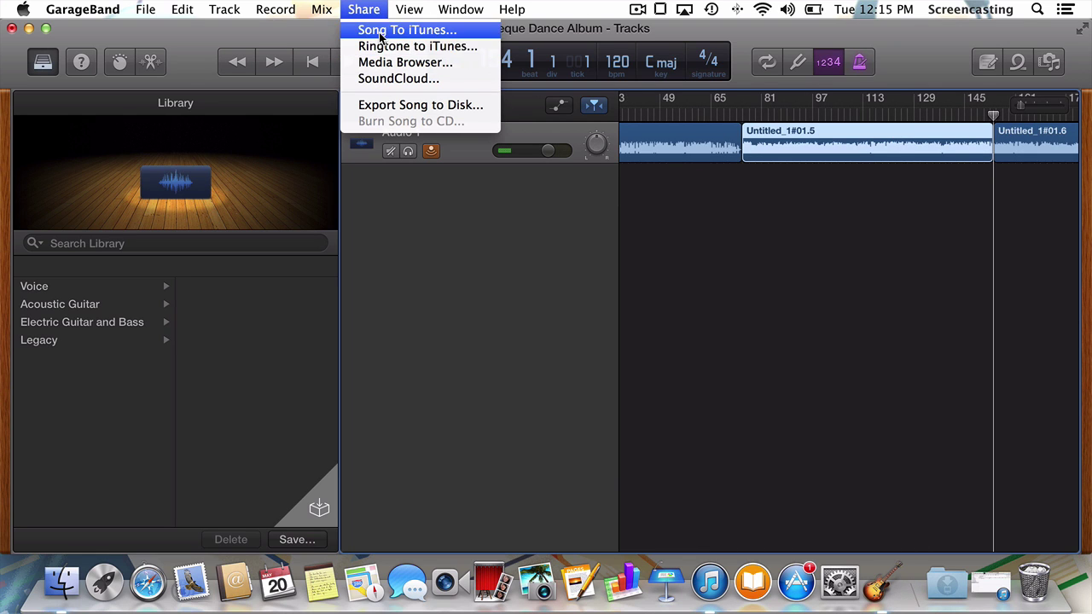
click(388, 30)
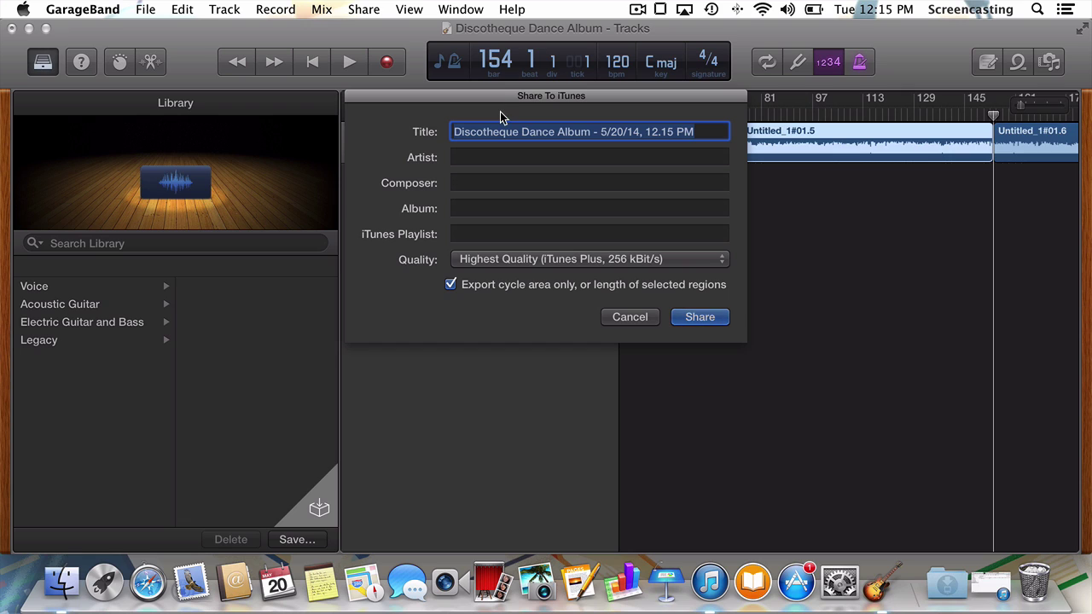
text(Henry Vii I Am)
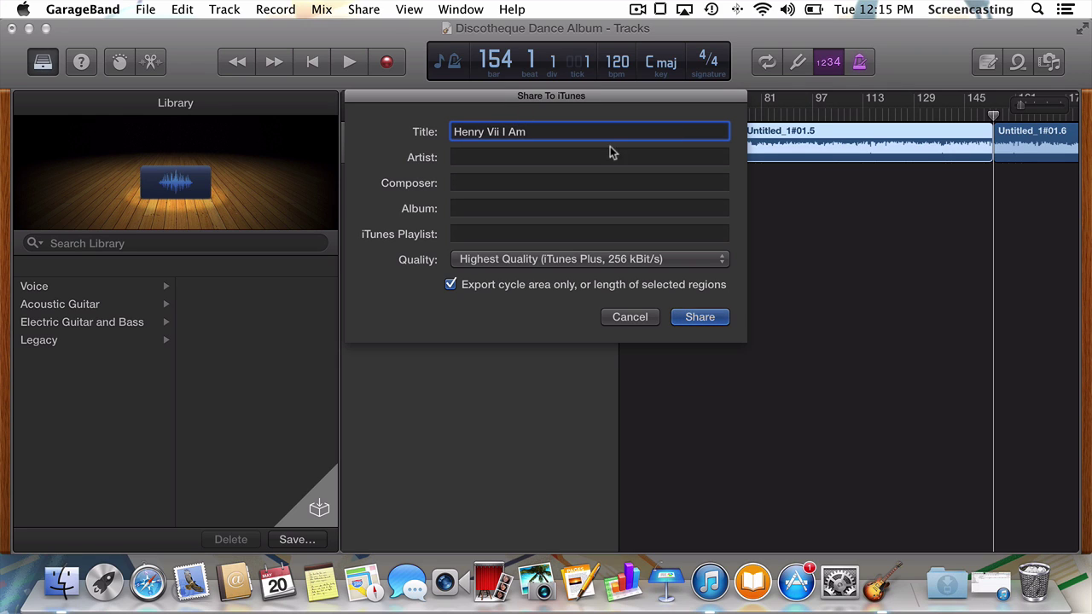
click(698, 318)
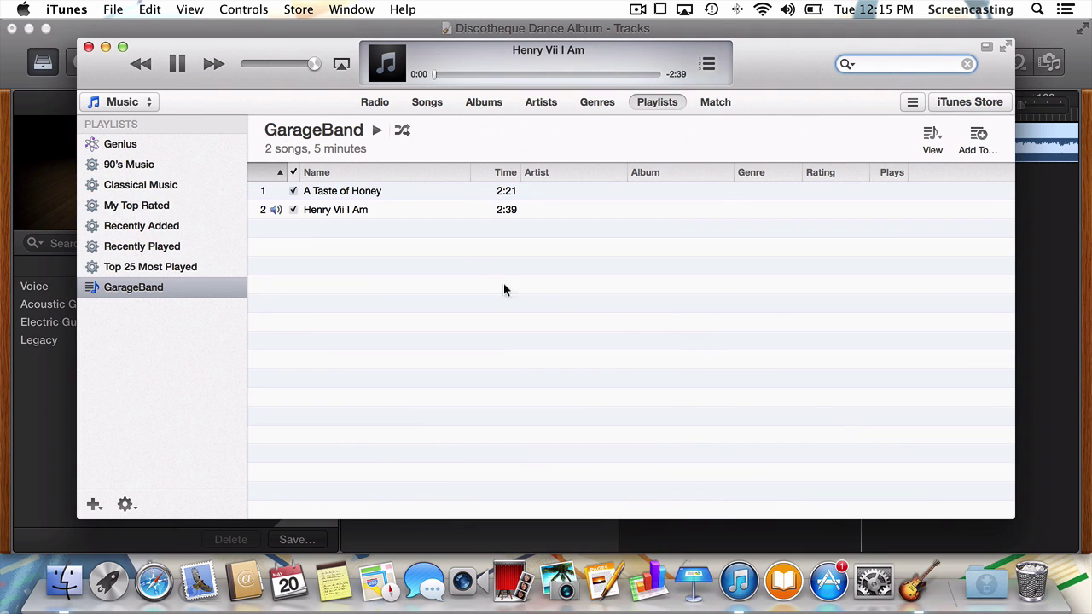
Step: Stop playback and select A Taste of Honey and Henry Vii I Am in the GarageBand playlist
click(177, 67)
click(208, 292)
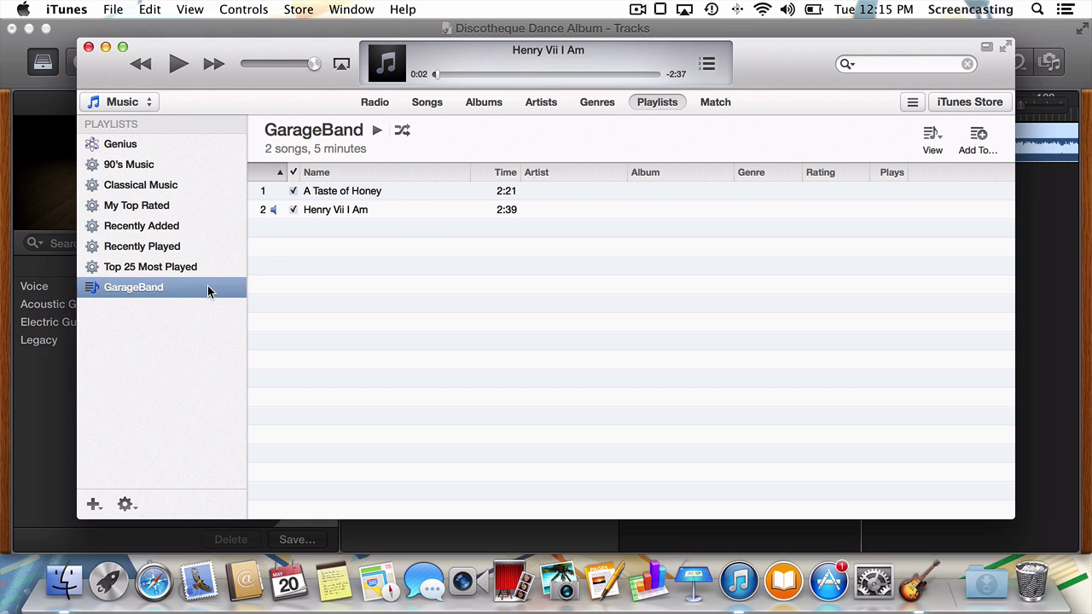
click(328, 193)
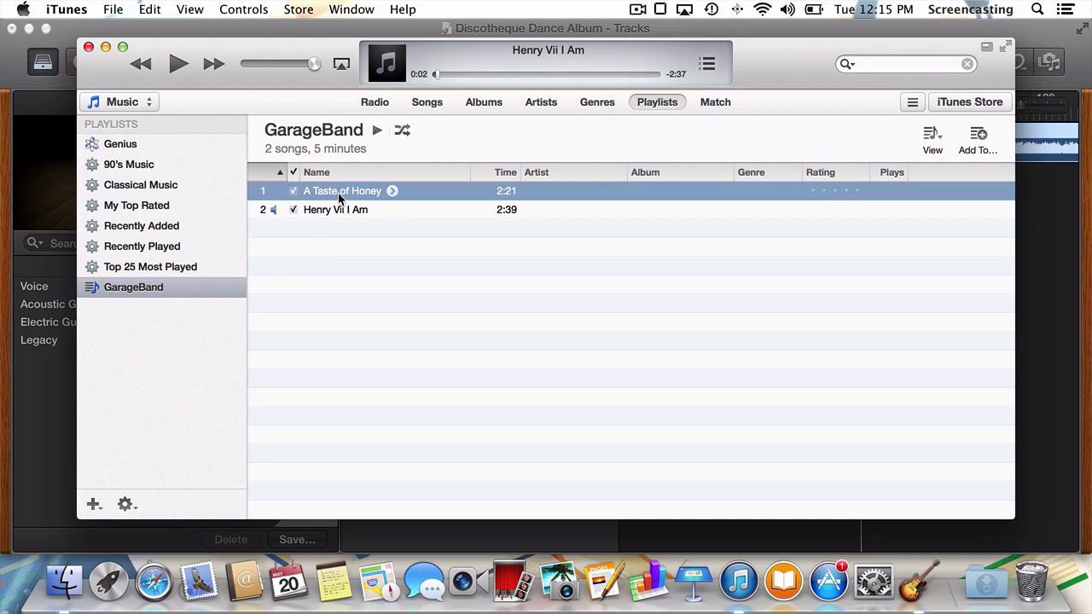
shift+click(354, 211)
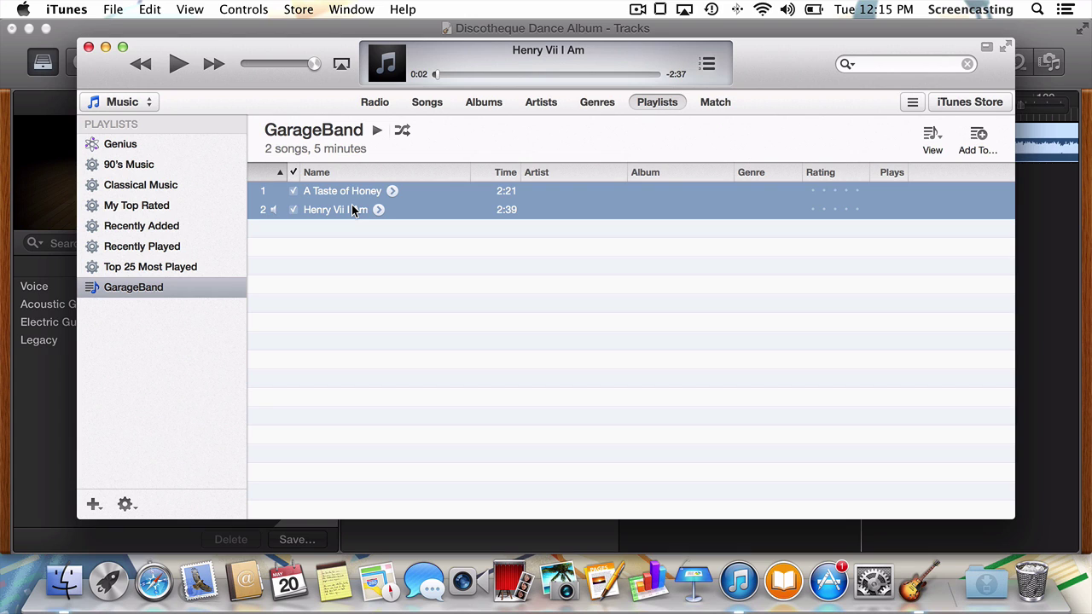
Step: Get Info on both selected songs, confirming multi-item editing and suppressing future prompts
right_click(420, 209)
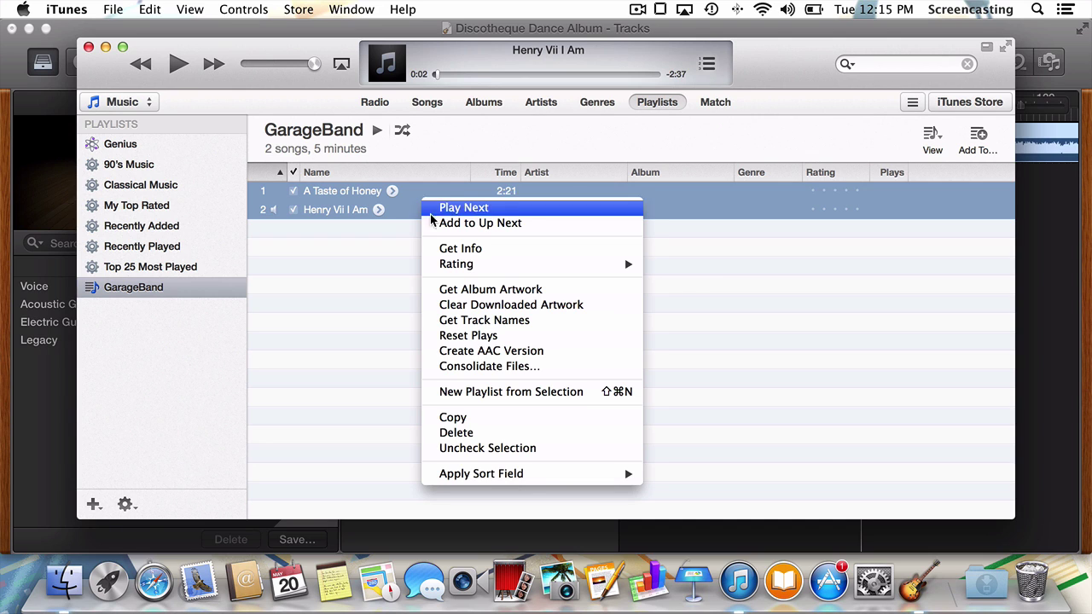
click(451, 248)
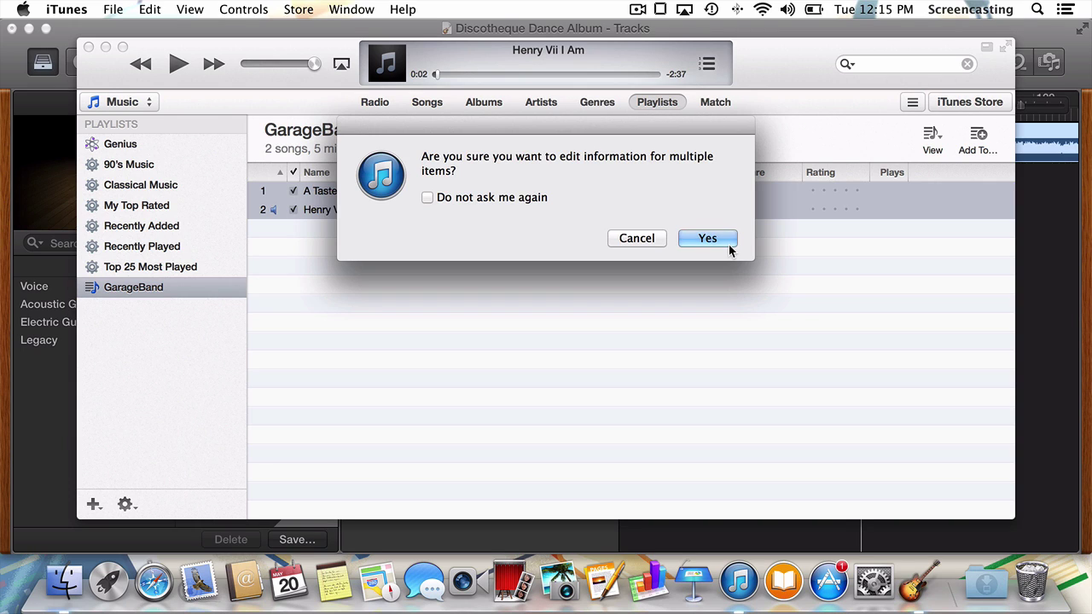
click(501, 198)
click(707, 239)
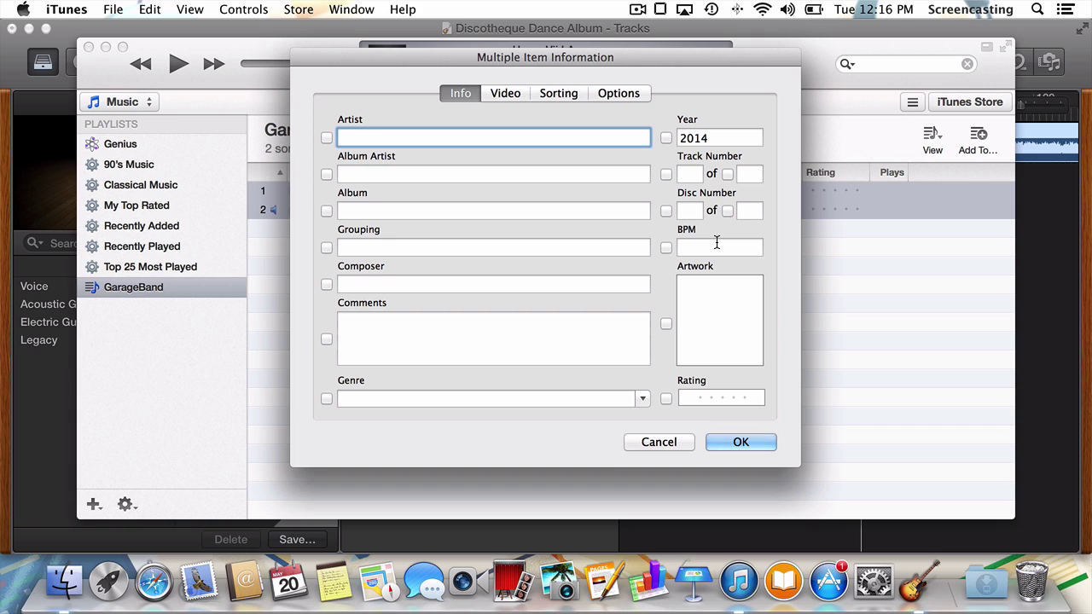
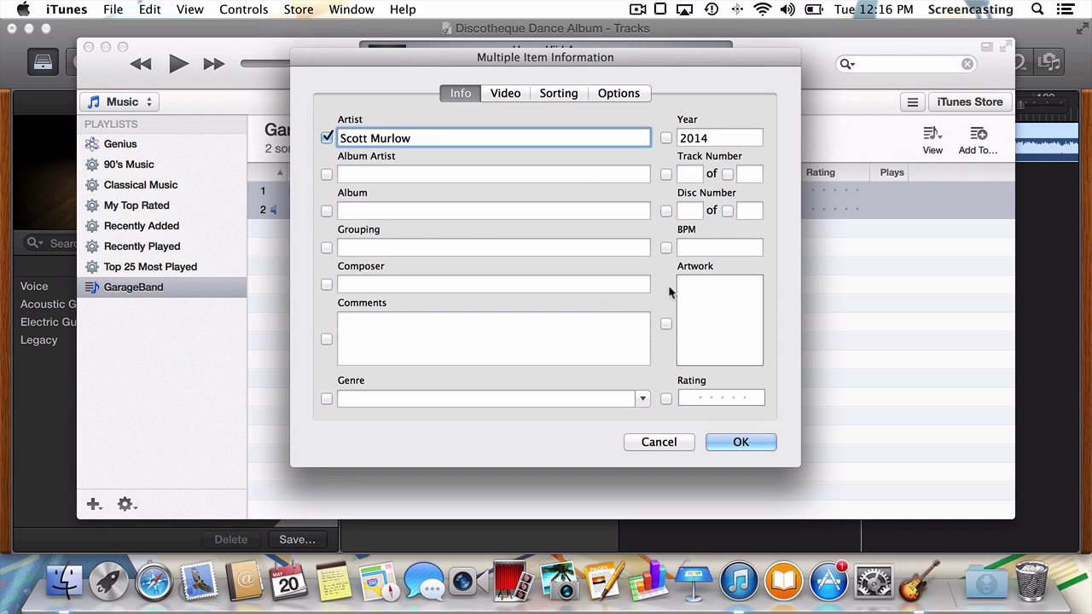
Step: Enter the artist's name and set the album to 'Discotechque Dance Album' for both songs
click(327, 209)
click(358, 209)
text(Discotechque Dance Album)
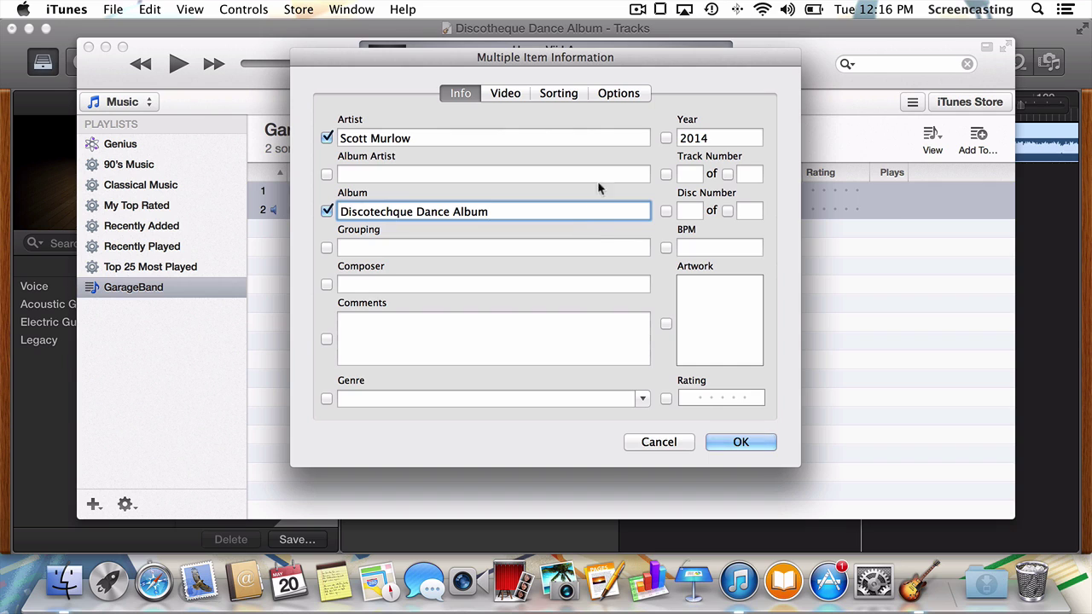
Step: Set volume adjustment to about +40% and the Dance equalizer preset, then apply all changes
click(616, 94)
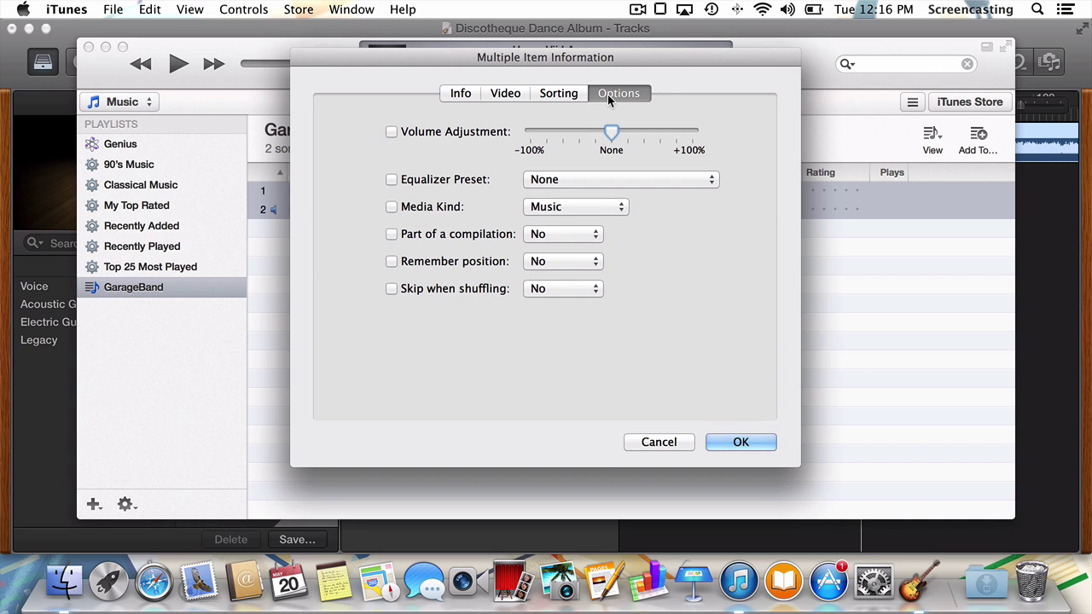
click(412, 135)
drag(609, 133, 644, 132)
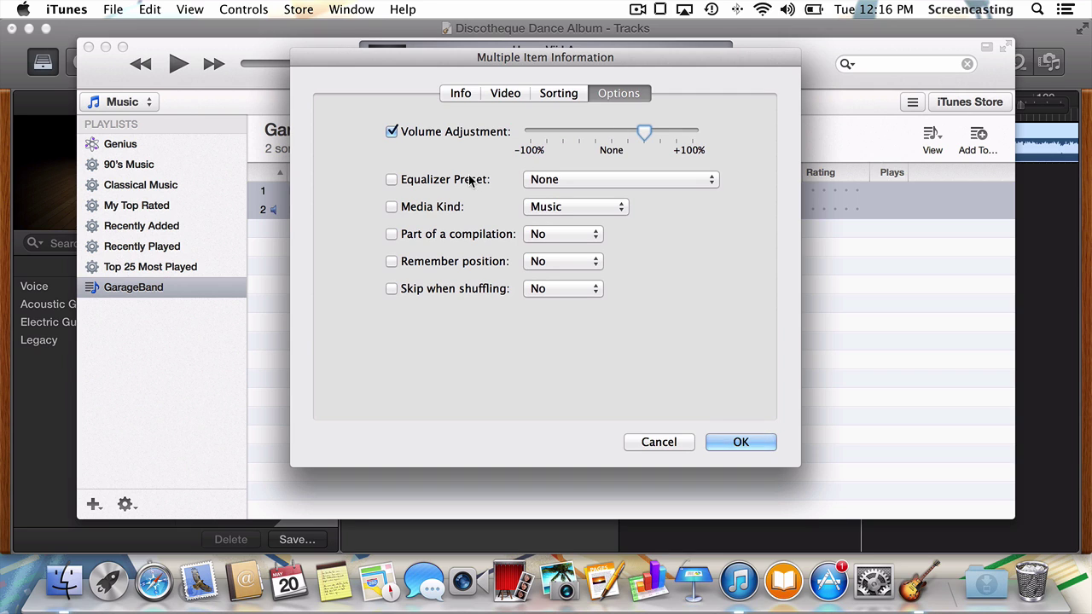
click(471, 179)
click(544, 181)
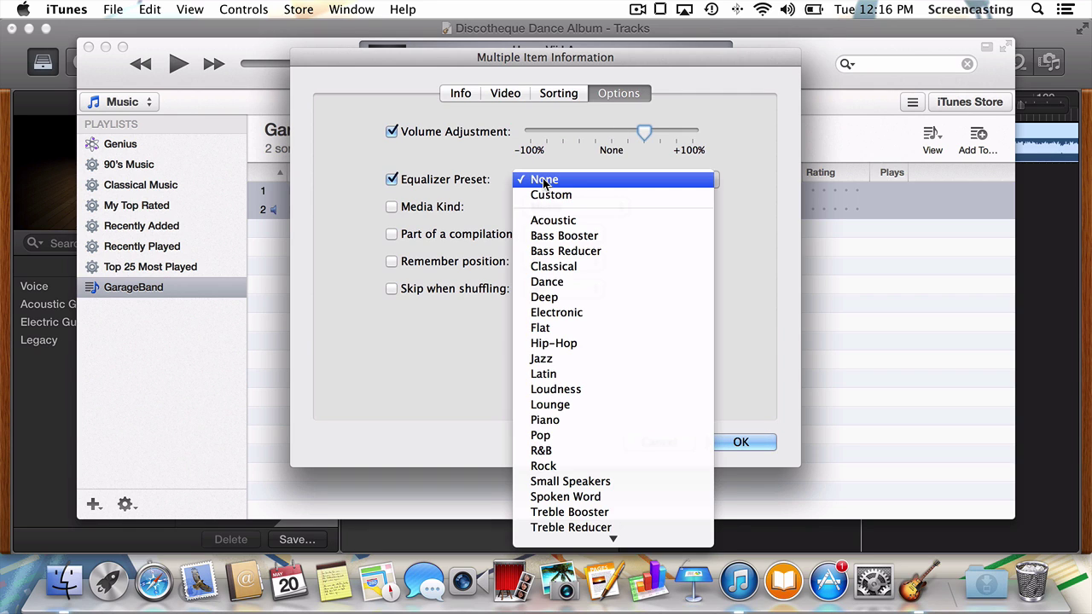
click(570, 282)
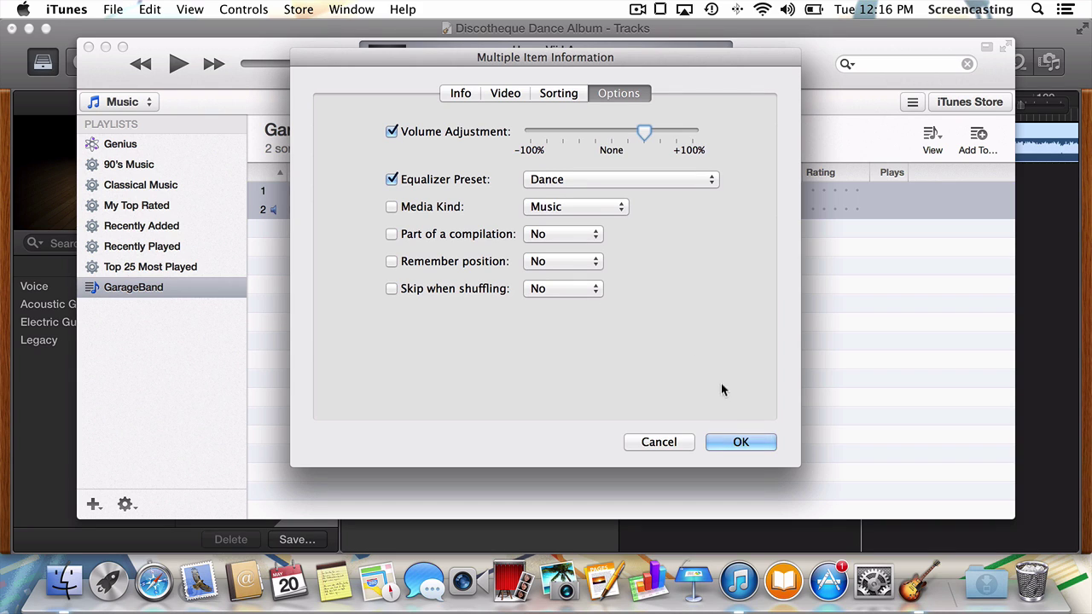
click(740, 442)
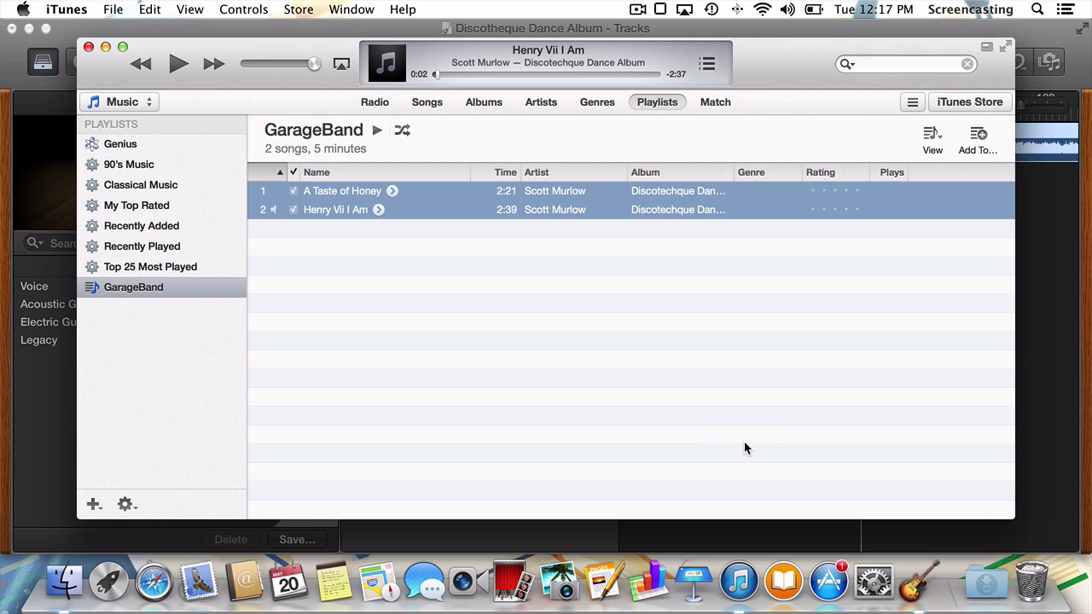
key(alt)
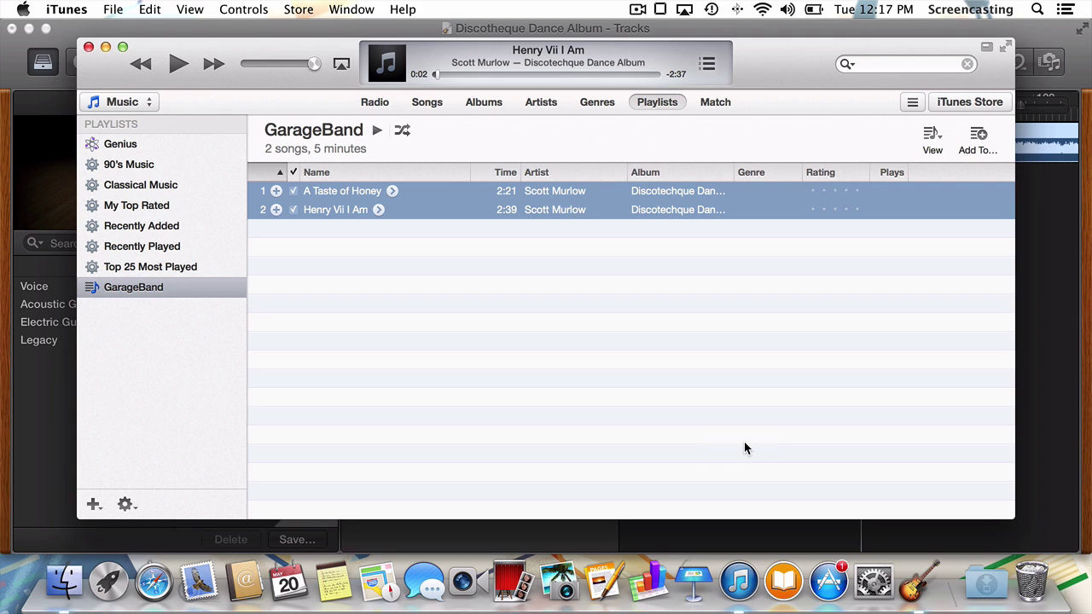